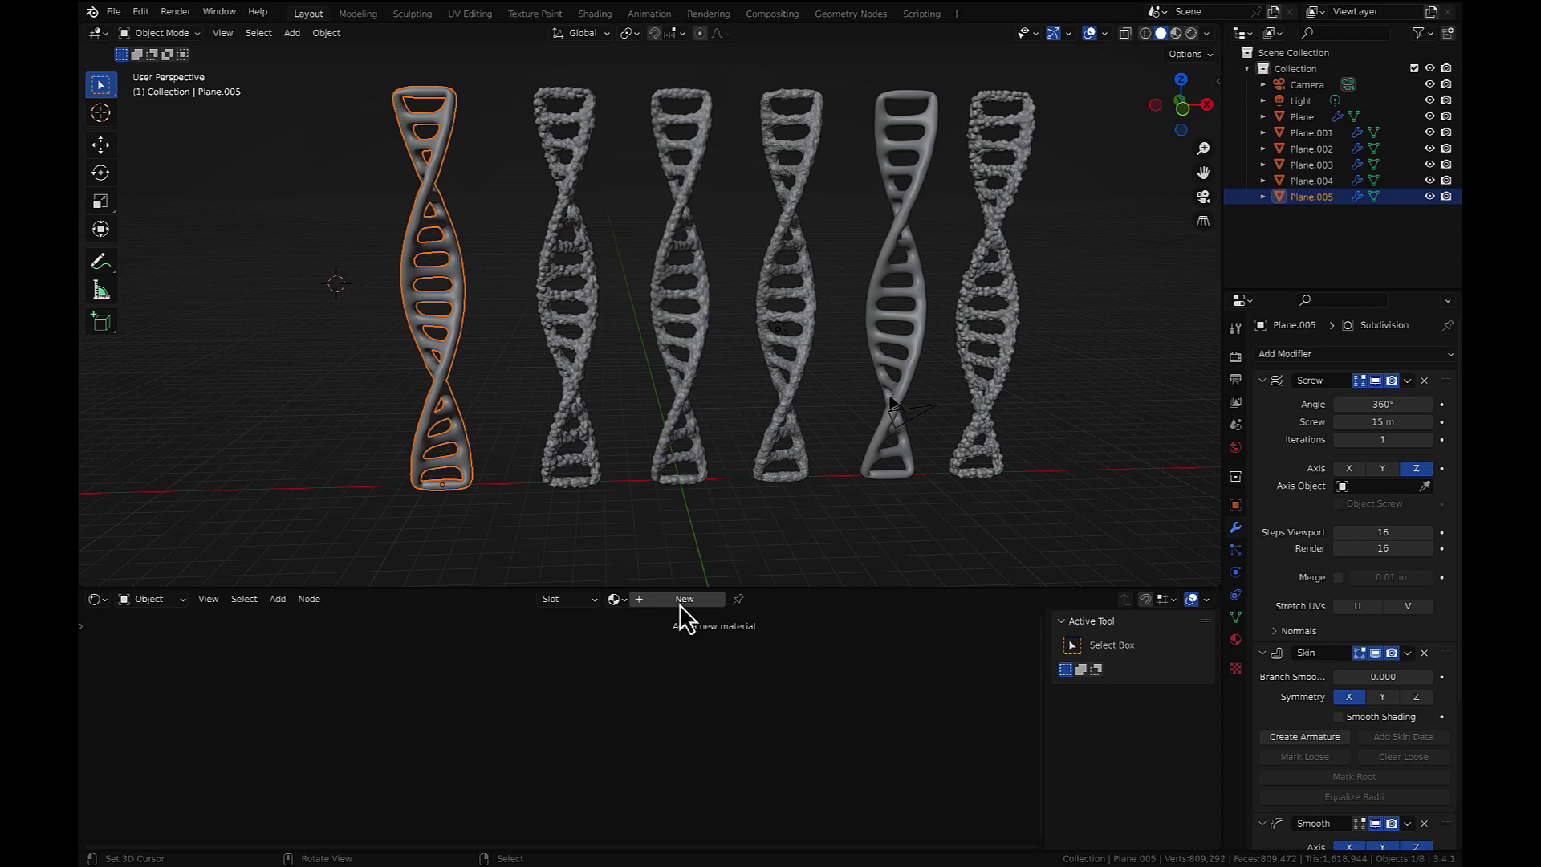
- Create a new material for the selected leftmost DNA strand and set its base color to red
click(682, 600)
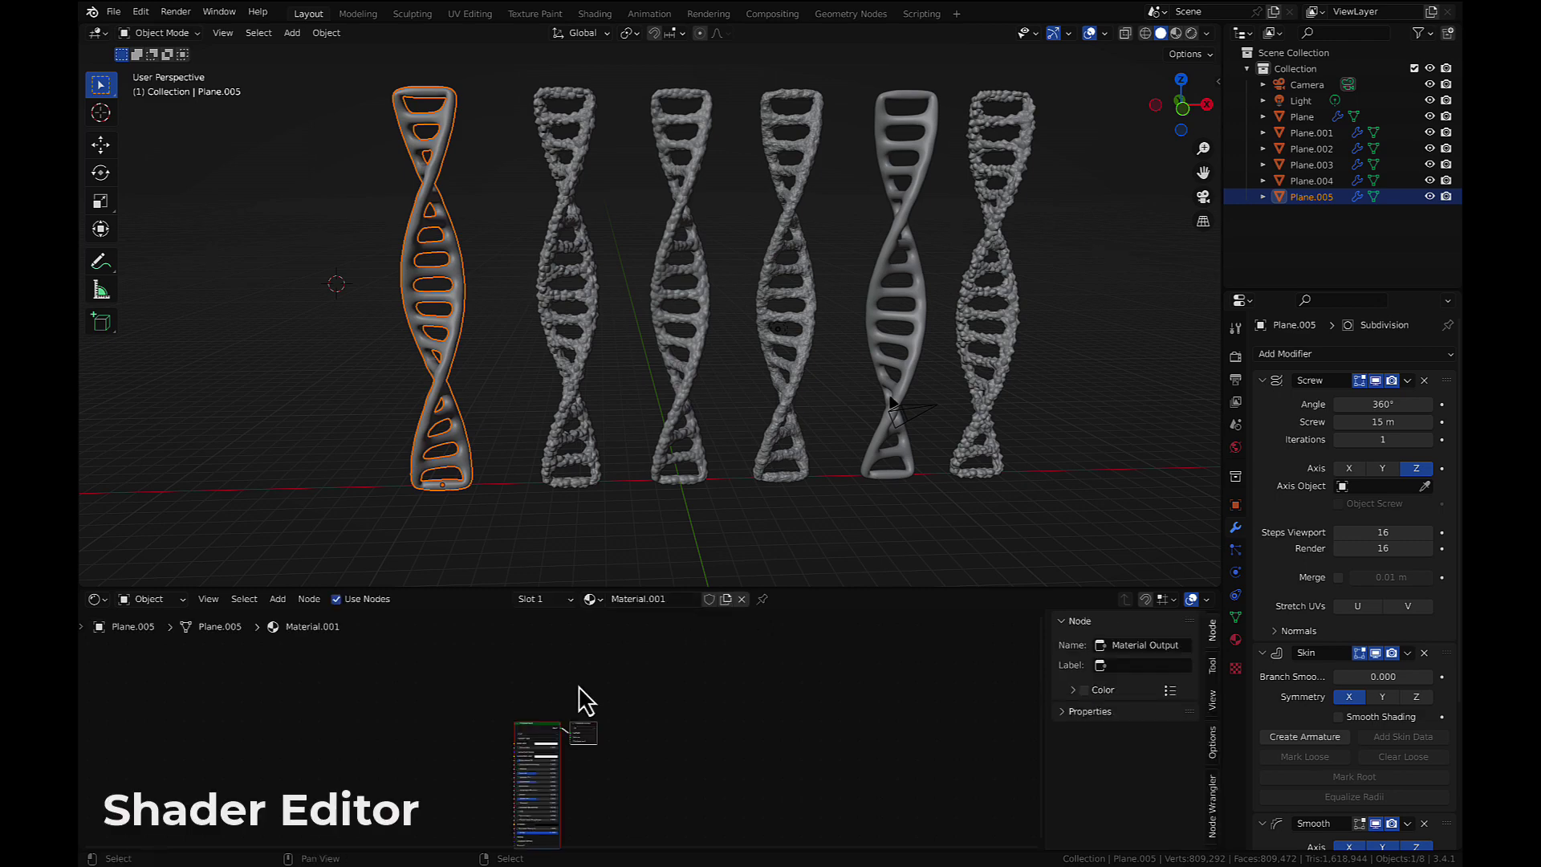
scroll(536, 738, up, 3)
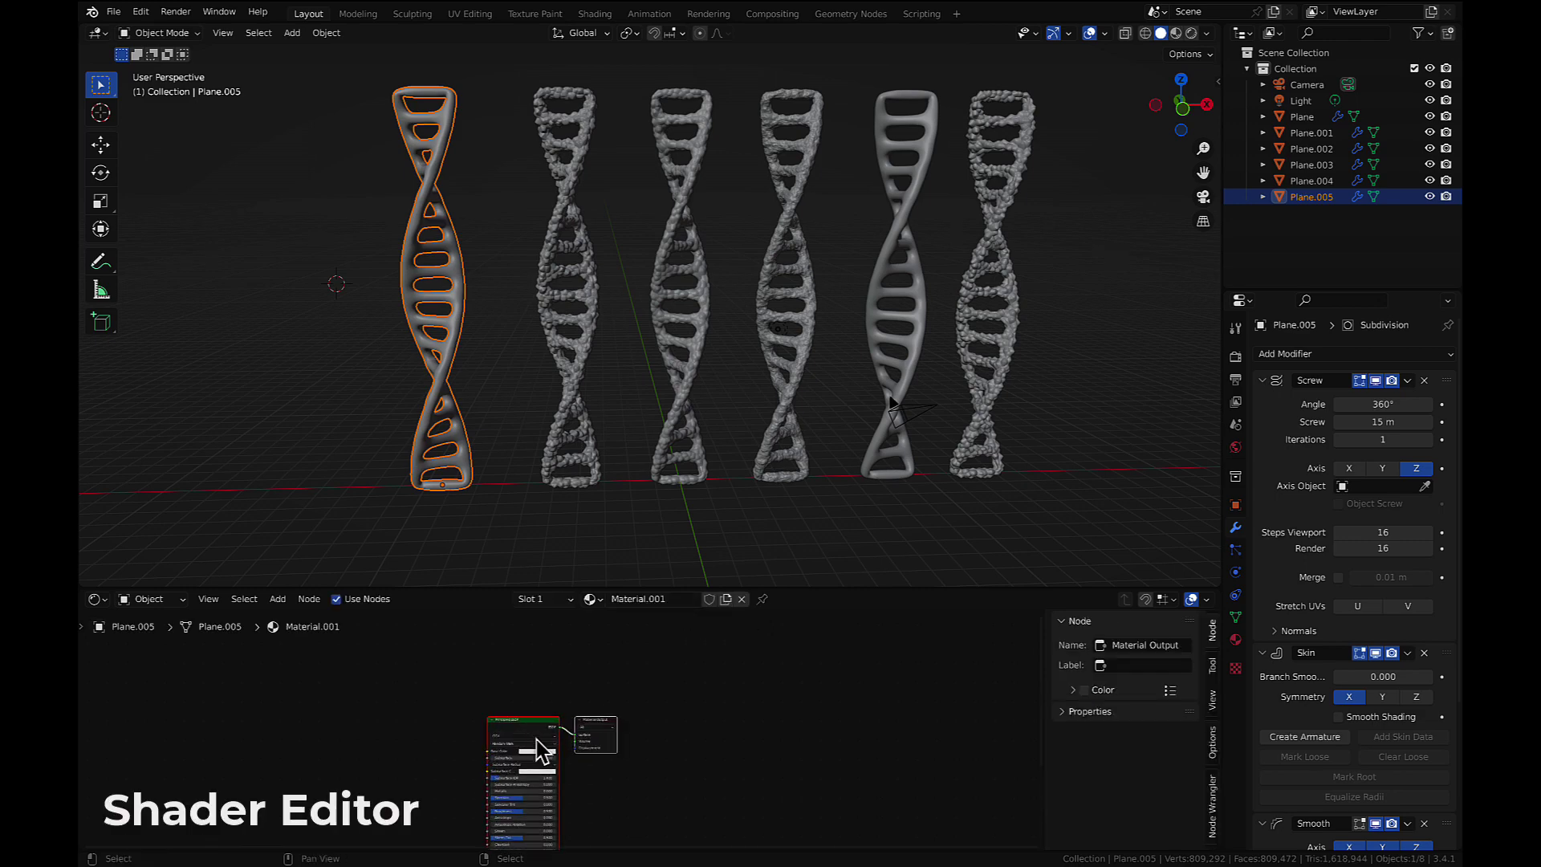
scroll(538, 741, up, 4)
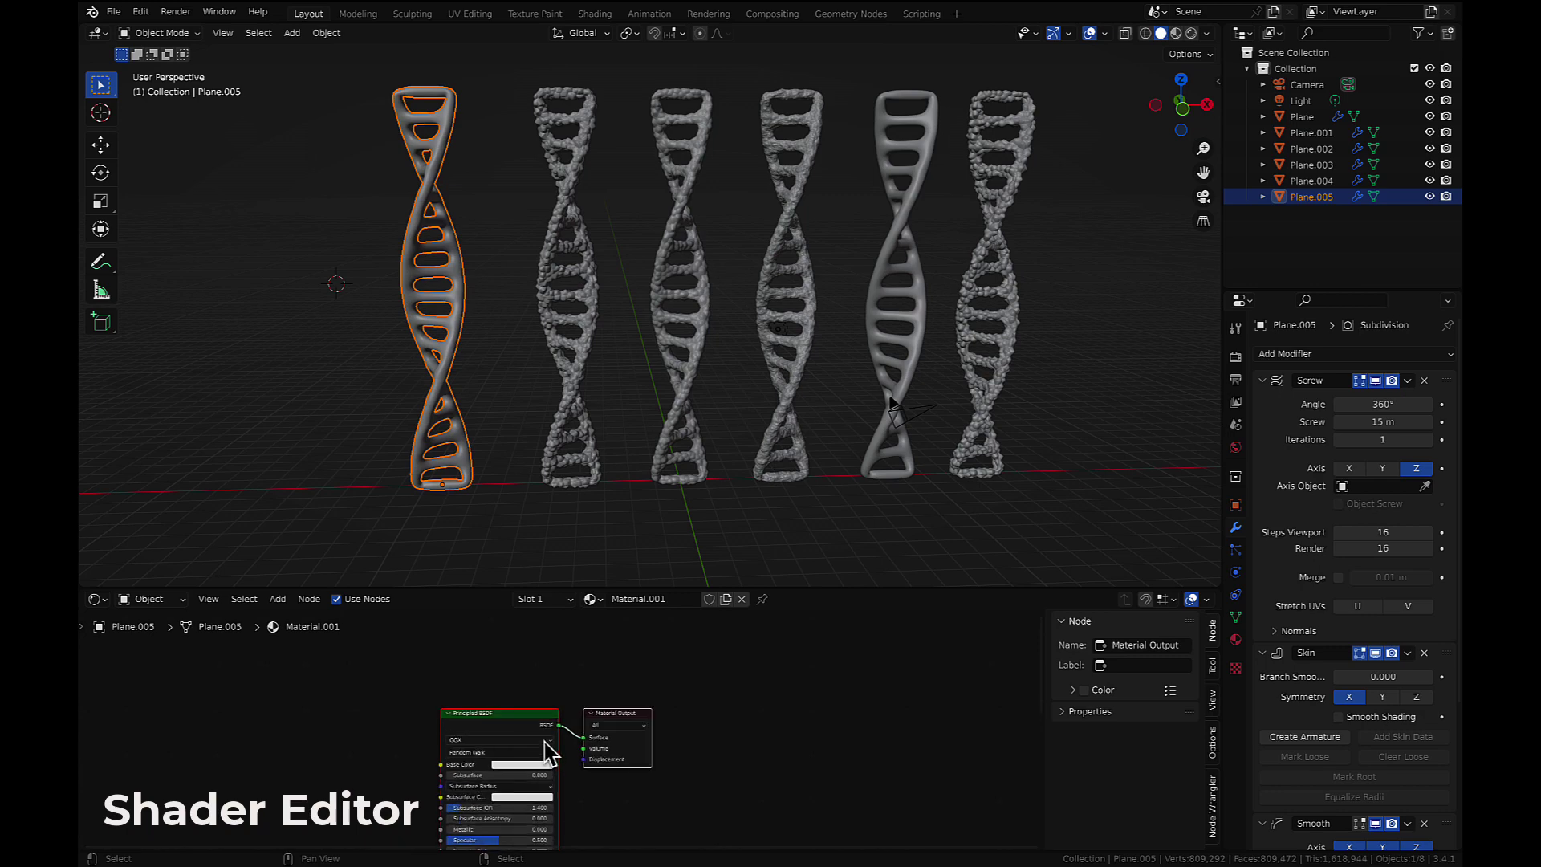
scroll(544, 740, down, 3)
scroll(544, 740, left, 3)
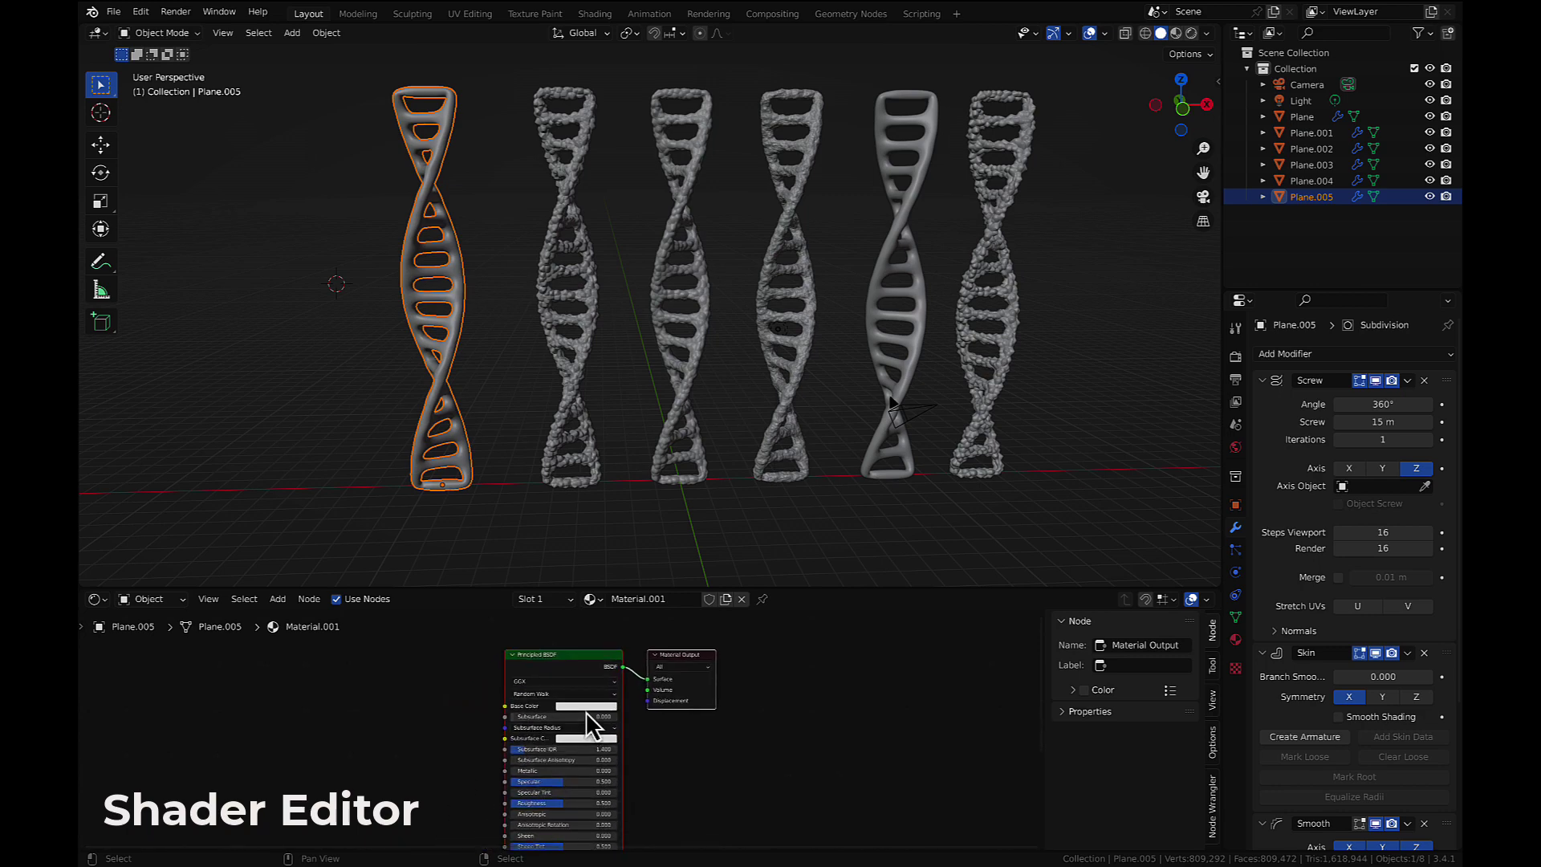
click(586, 707)
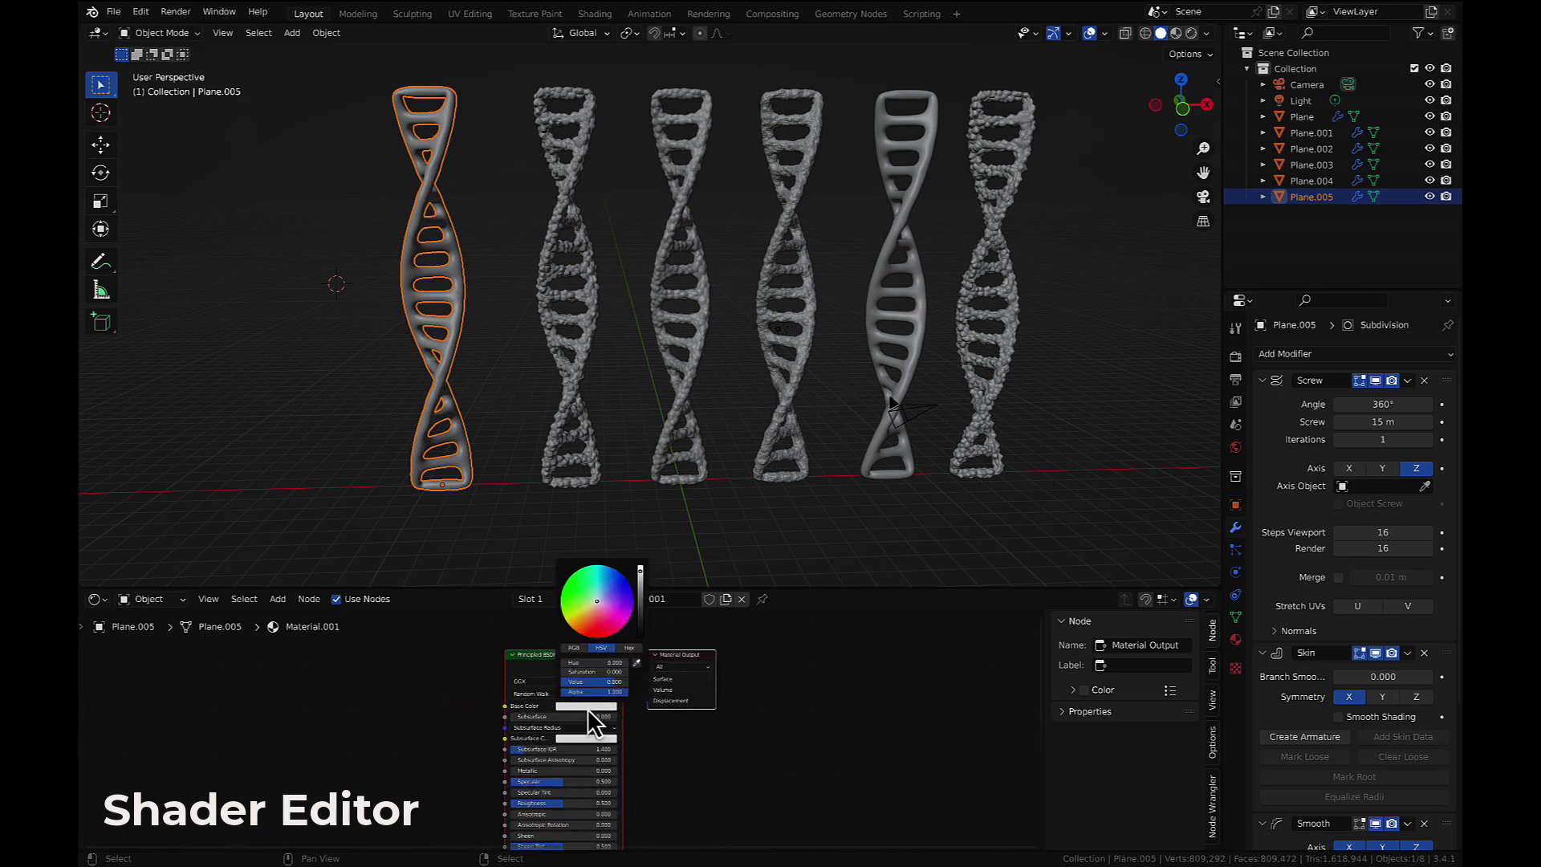
click(599, 633)
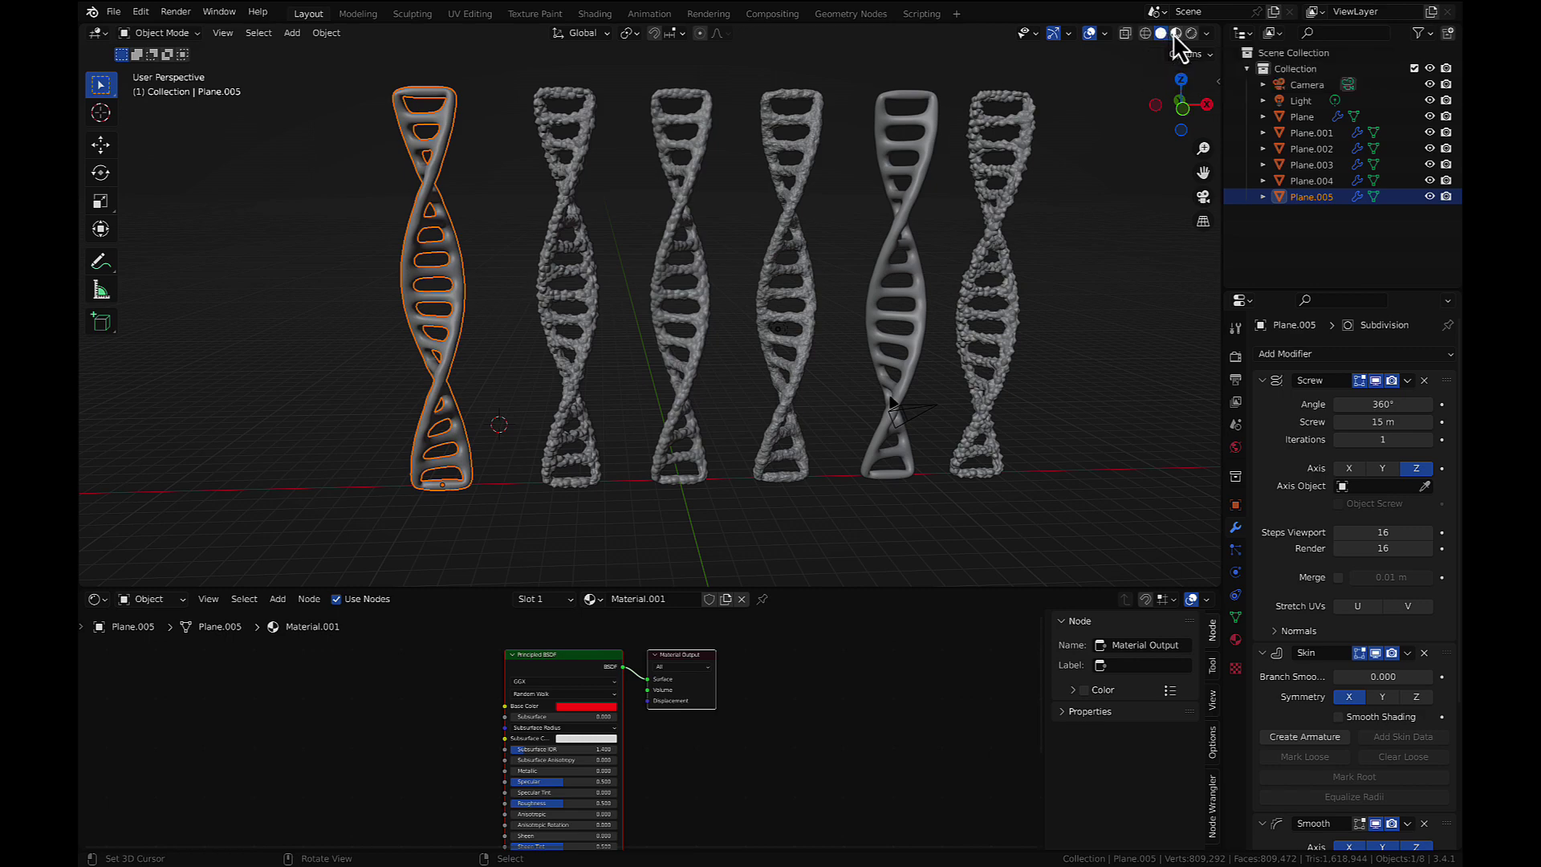
- Switch the viewport to Material Preview shading after briefly checking the strands in Rendered shading
click(1175, 34)
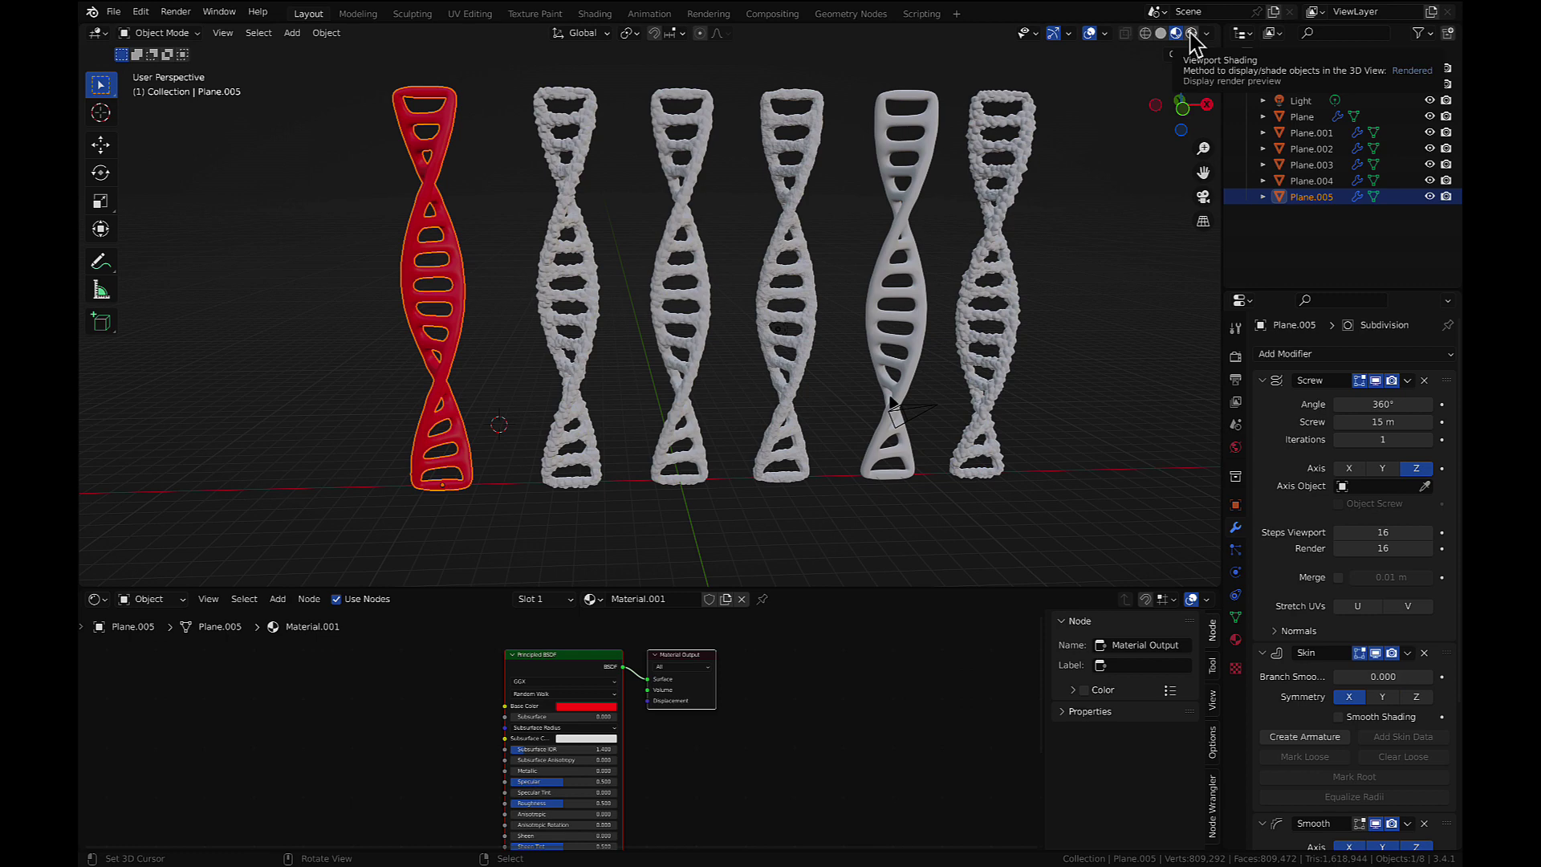
click(1192, 34)
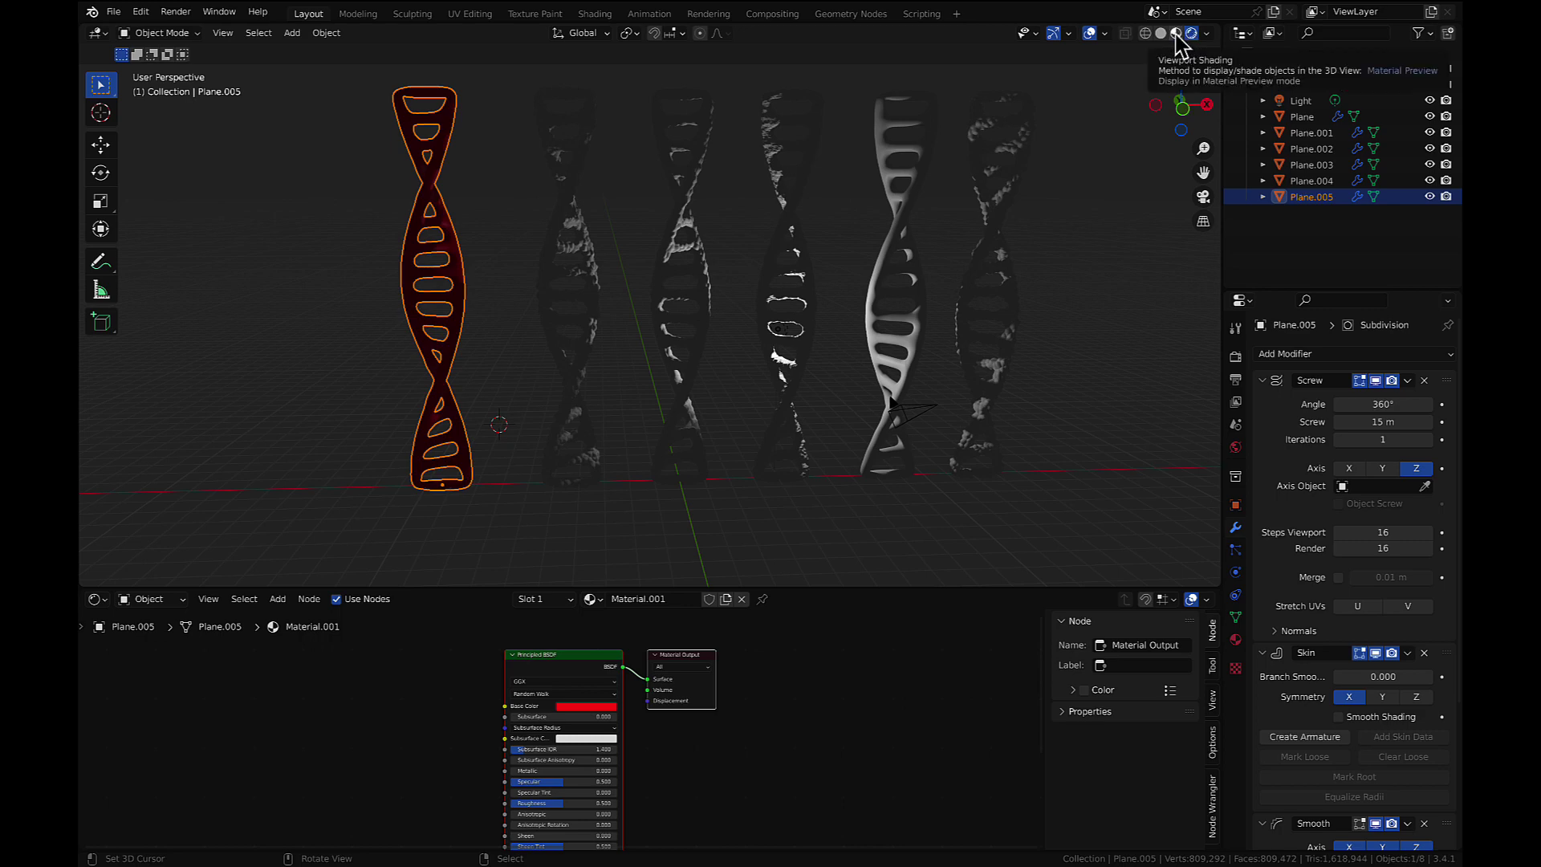
click(1175, 34)
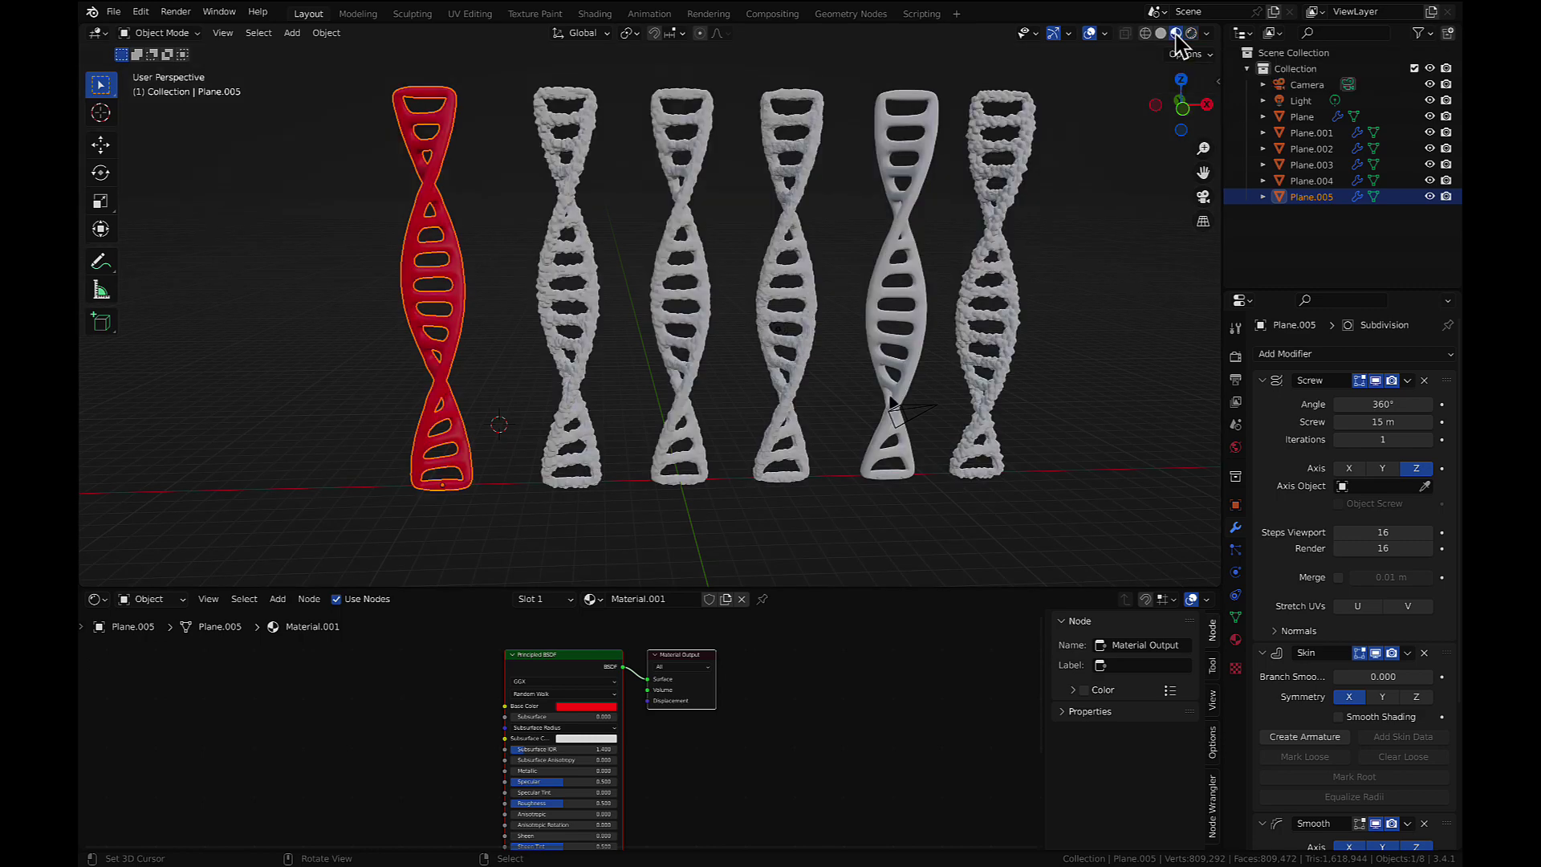
- Set the red material's roughness to about 0.2 and its transmission to about 0.44
shift+scroll(592, 738, down, 2)
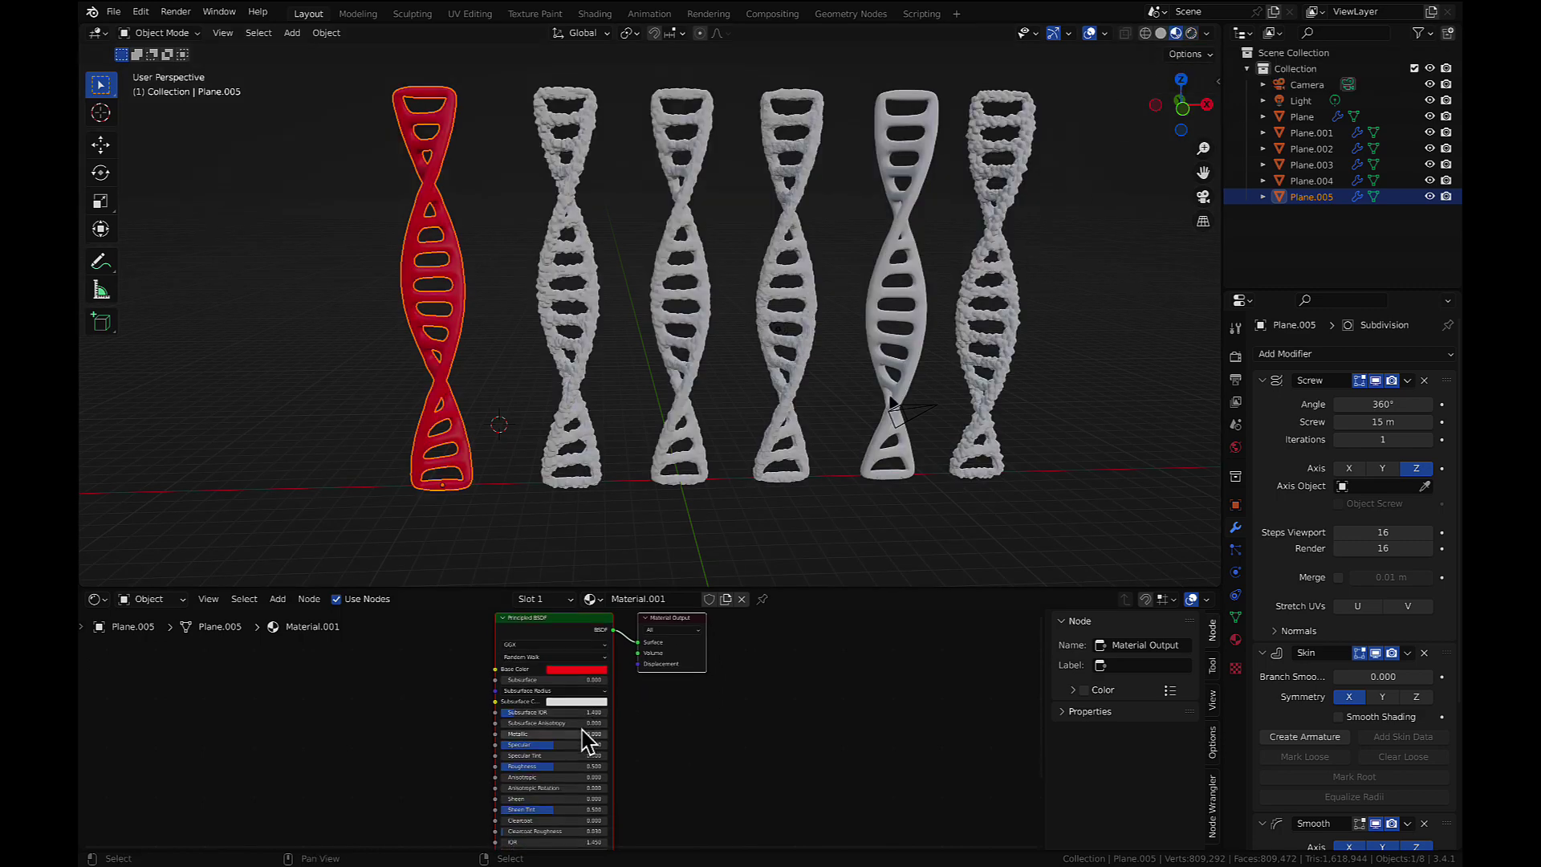
shift+scroll(585, 732, down, 2)
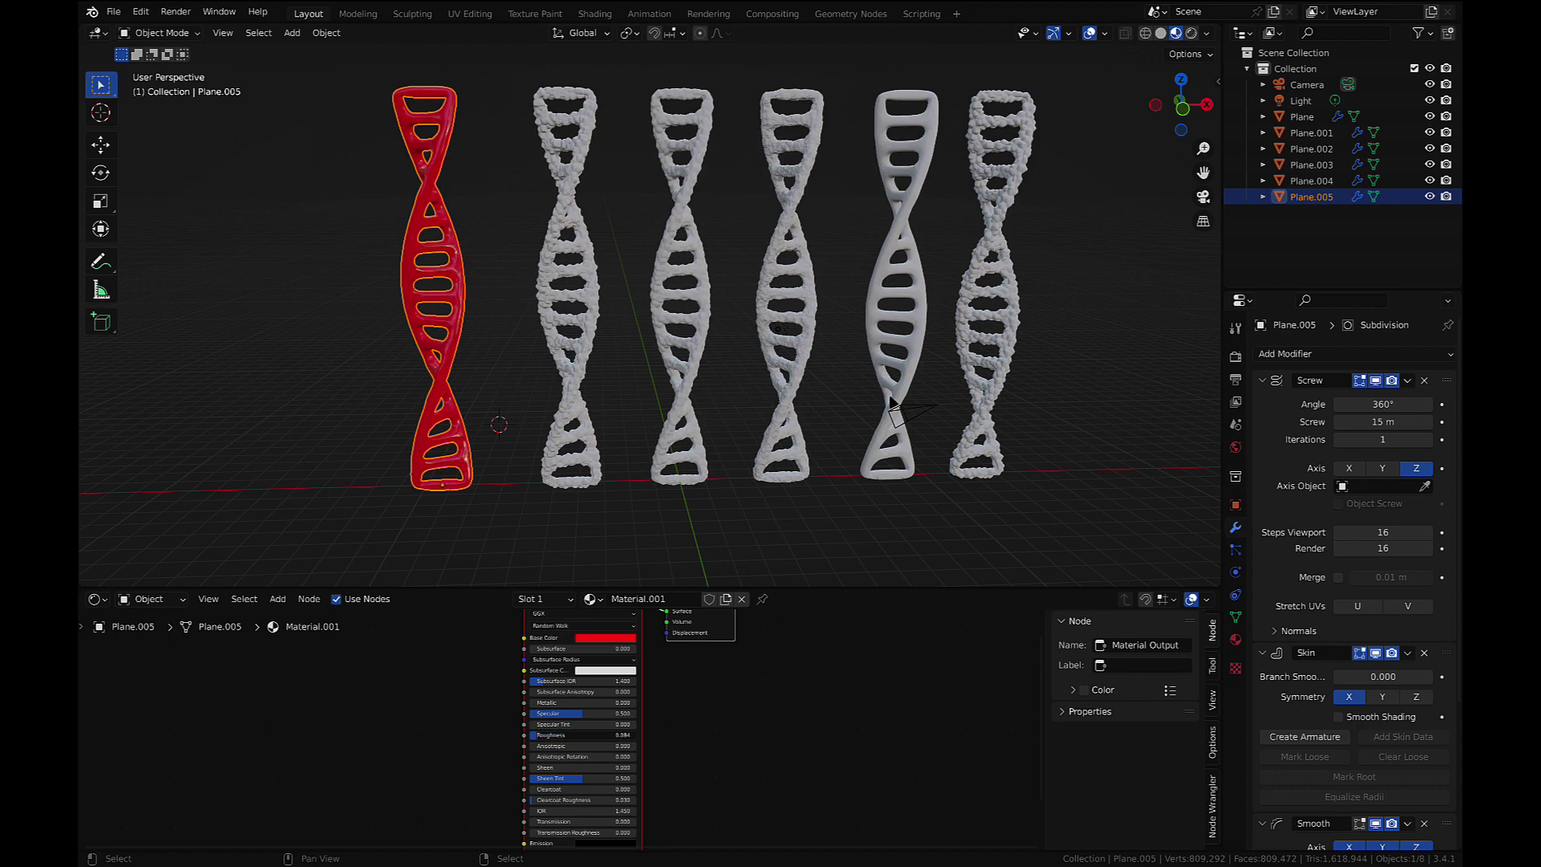
drag(539, 734, 571, 734)
shift+scroll(574, 784, down, 5)
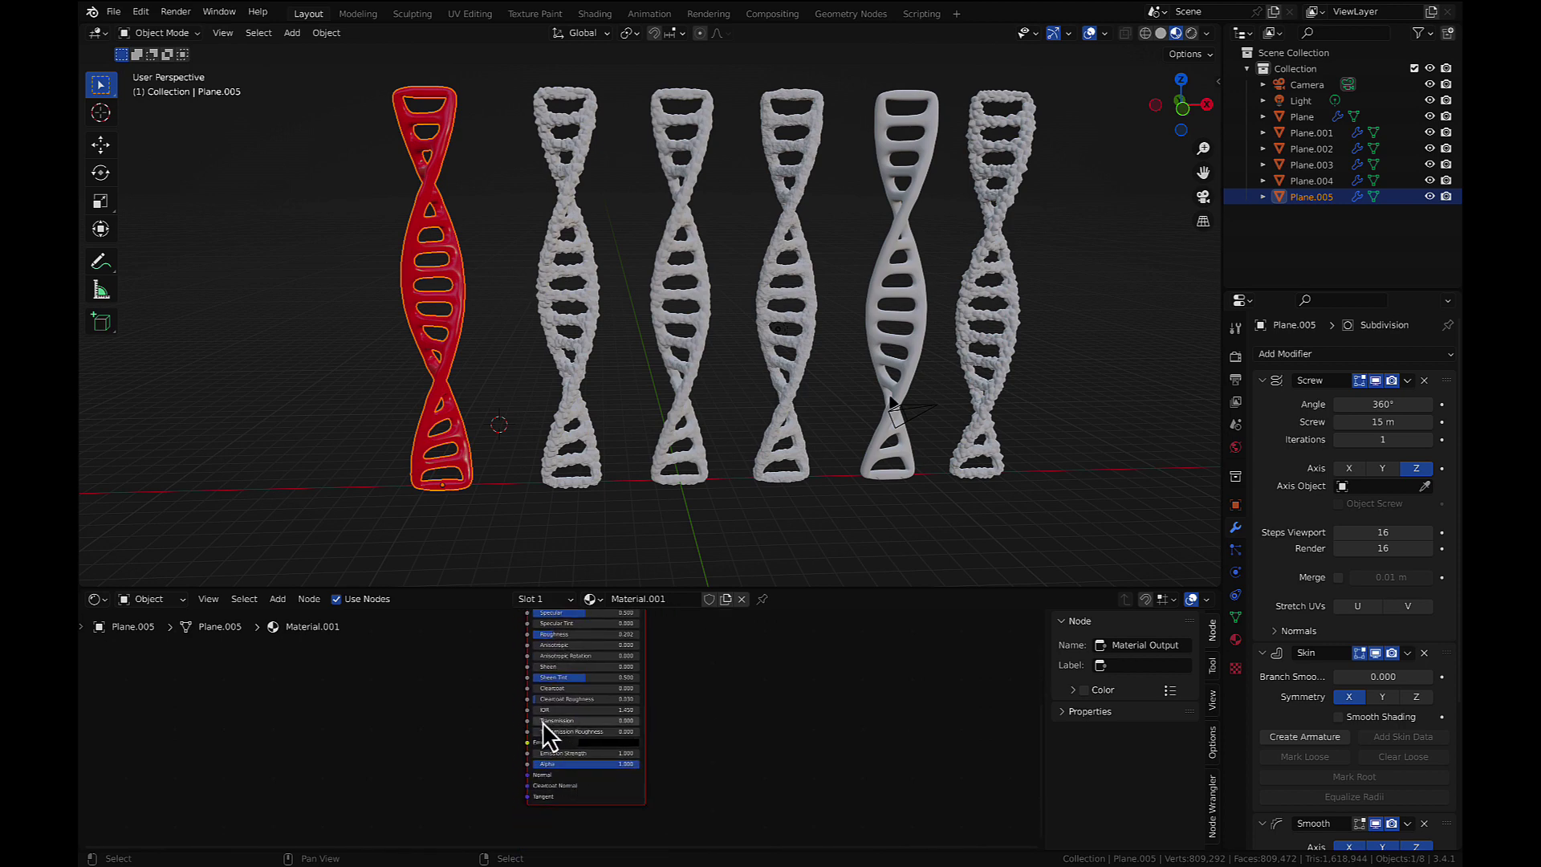
drag(585, 720, 590, 720)
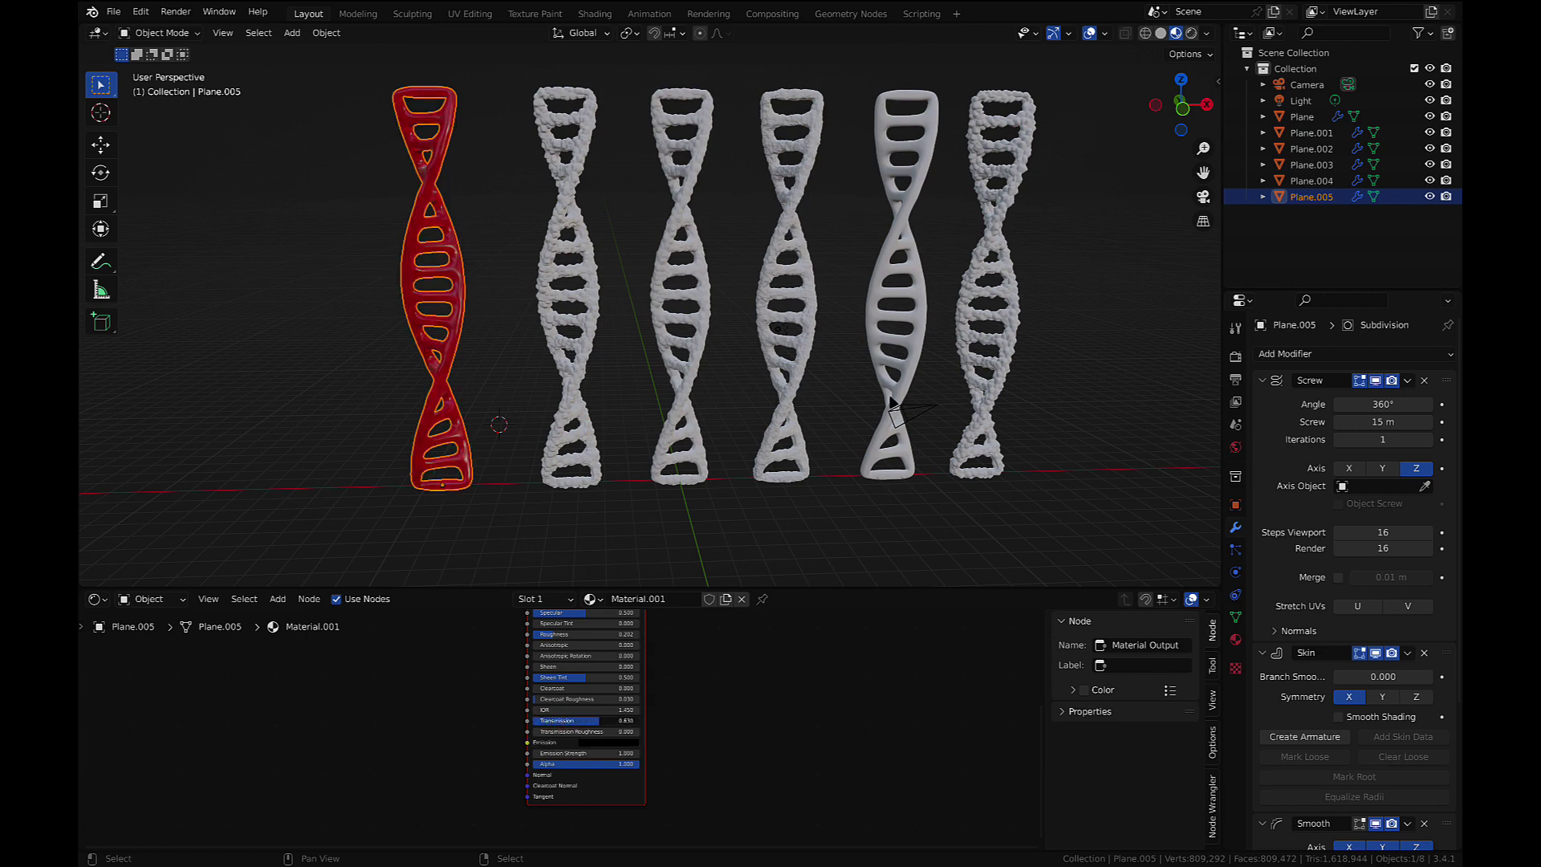
mouse_move(599, 719)
mouse_down()
mouse_move(618, 719)
mouse_move(599, 720)
mouse_up()
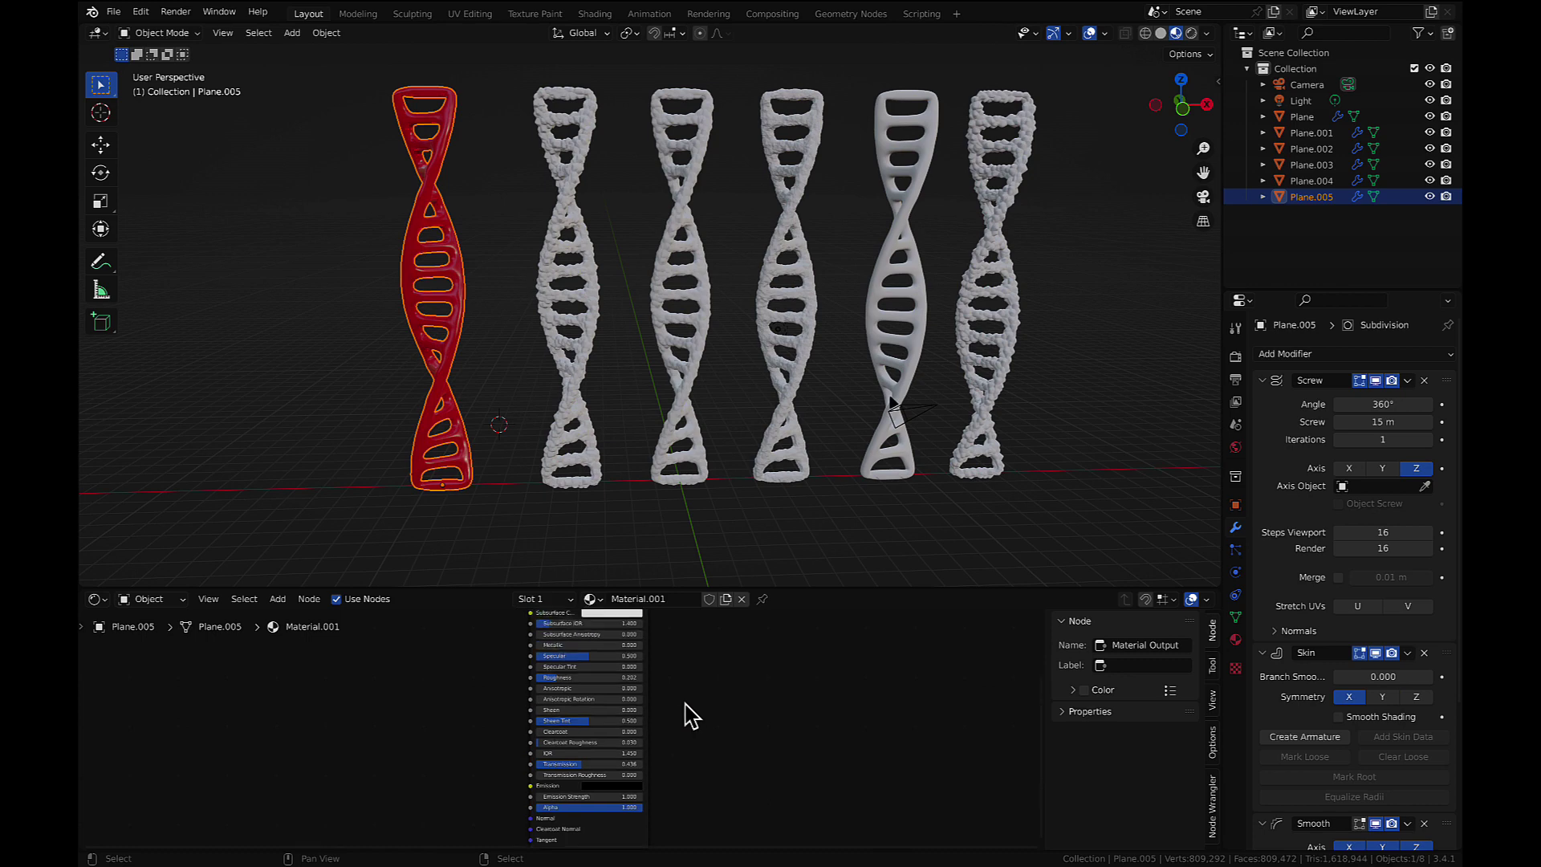
- Give the second DNA strand, beside the red one, a new material with a bright green base color
shift+scroll(687, 717, up, 3)
shift+scroll(687, 715, up, 2)
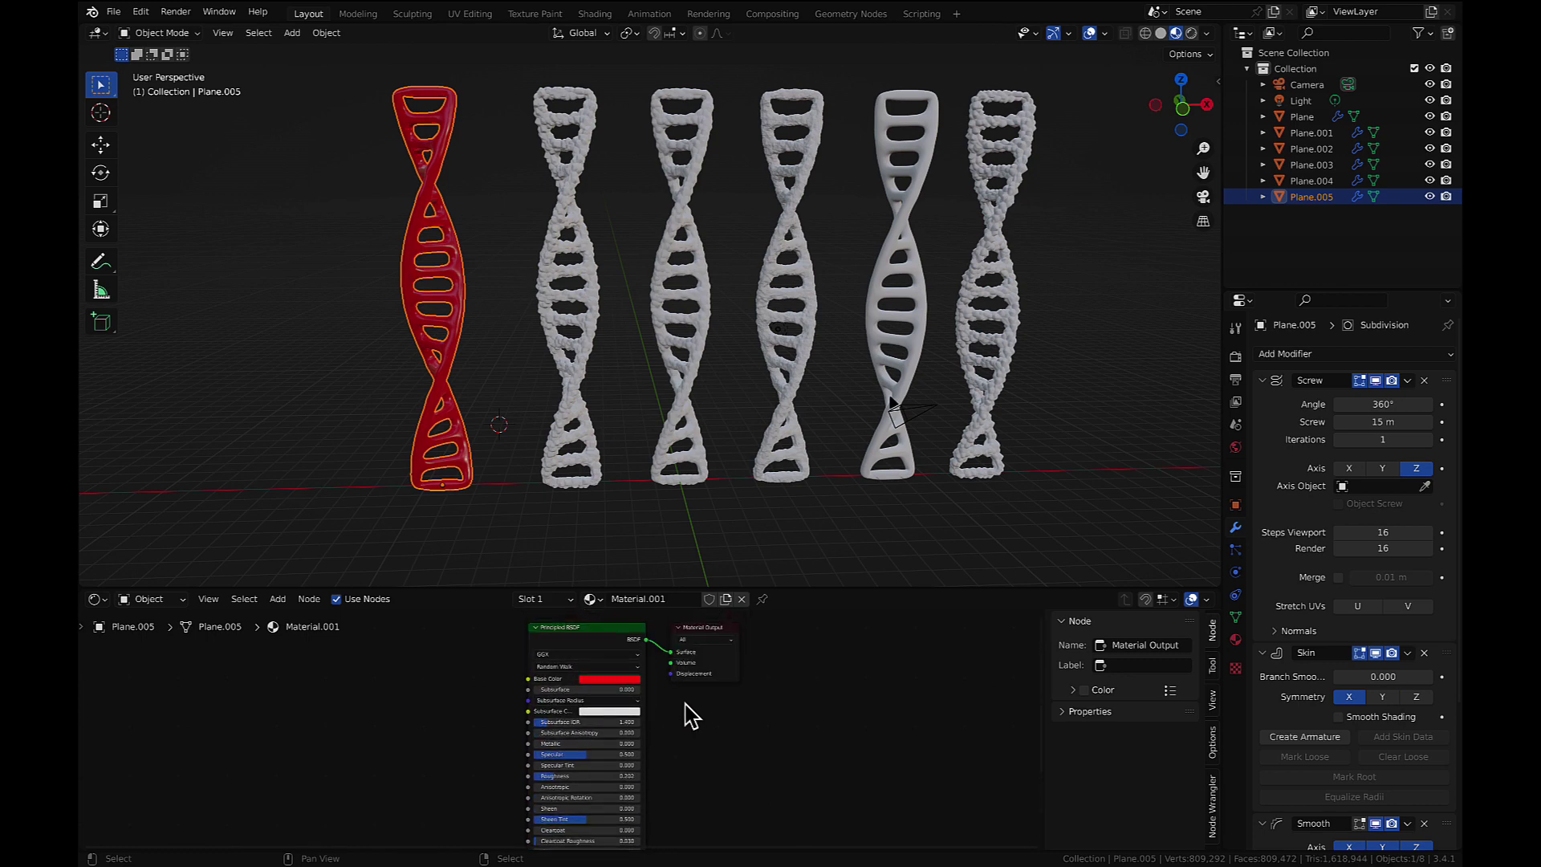
click(591, 337)
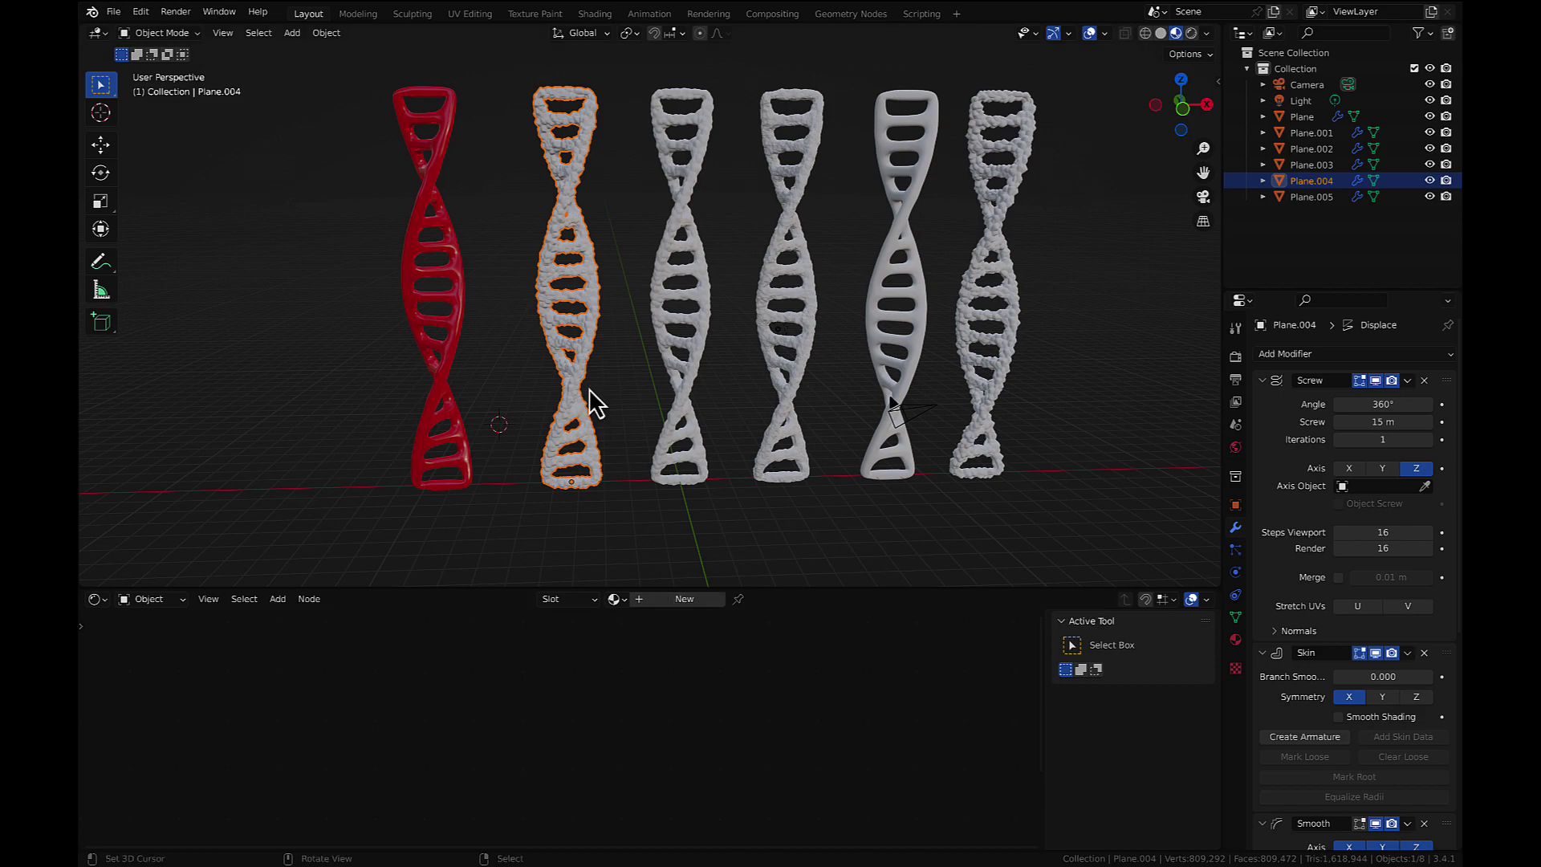
scroll(593, 365, up, 2)
middle_drag(592, 365, 592, 365)
click(664, 598)
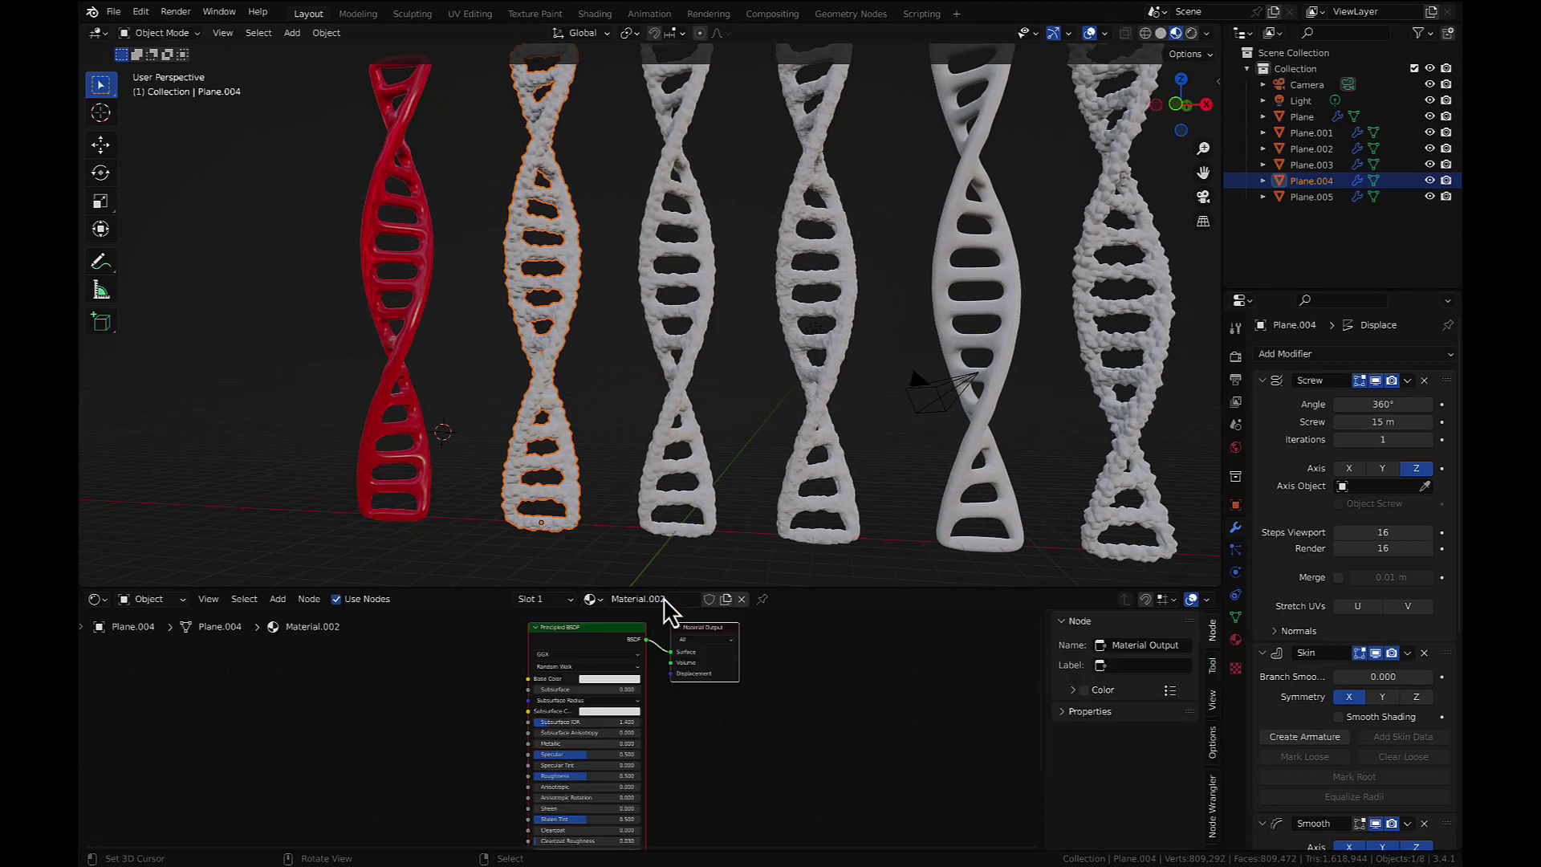
click(609, 678)
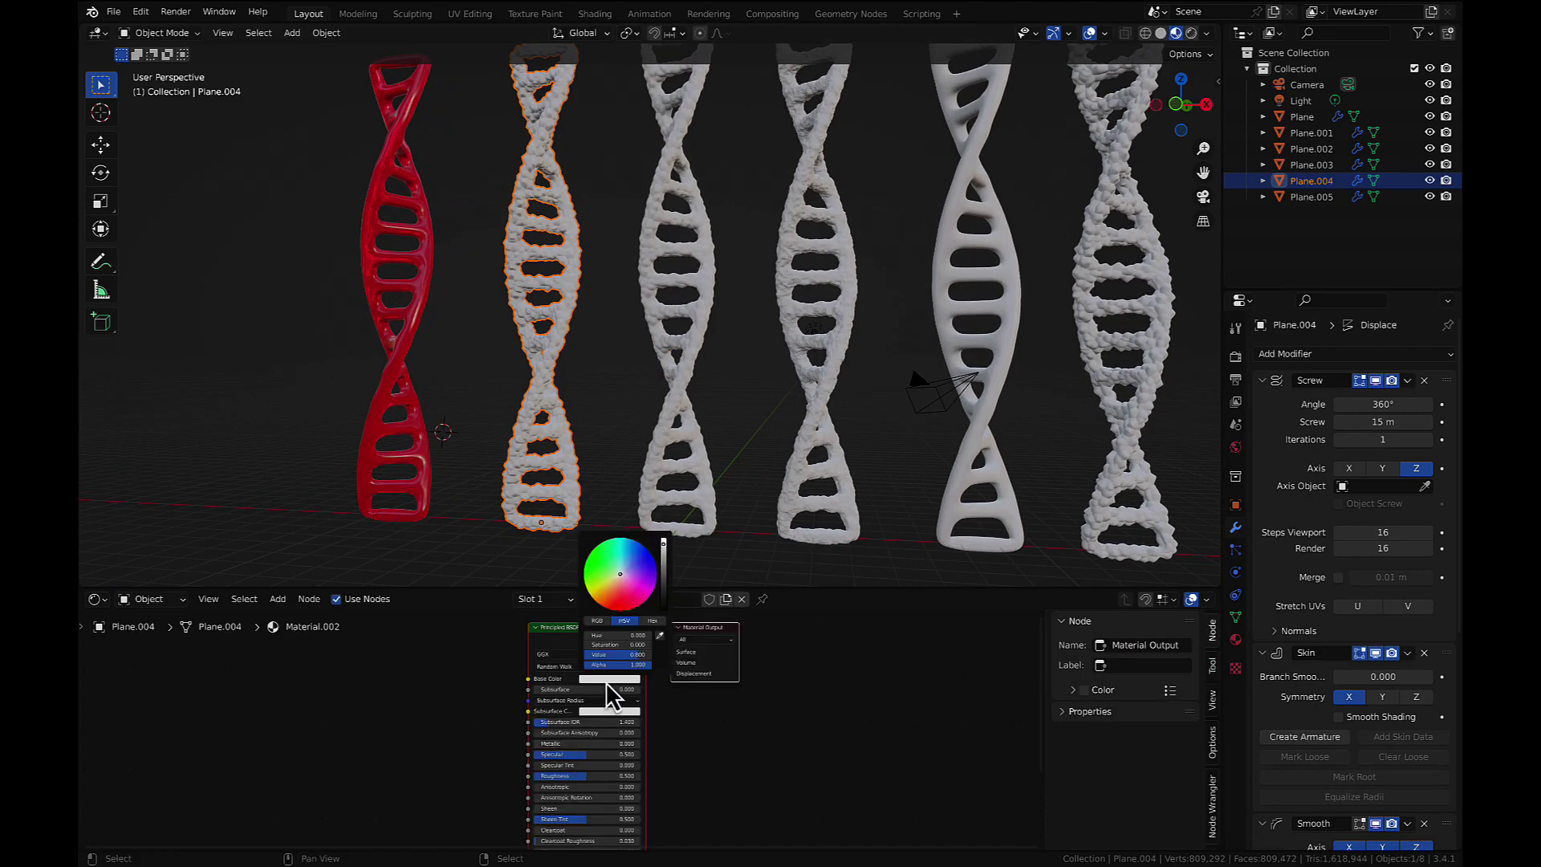
click(600, 574)
- Set the green material's roughness to about 0.14, transmission to about 0.41 and IOR to 0.85
scroll(588, 740, down, 2)
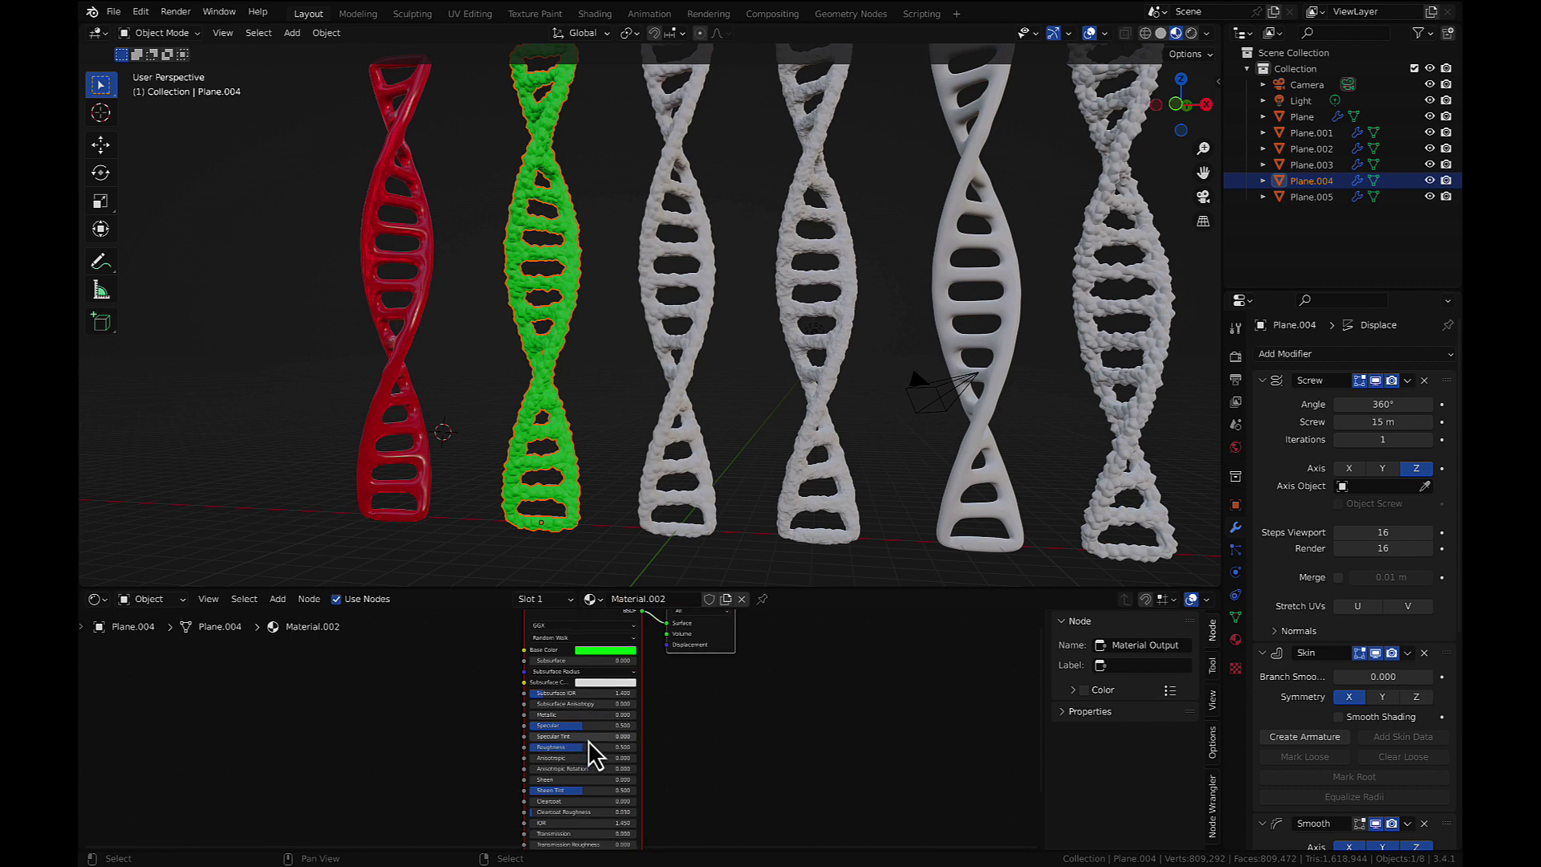
mouse_move(576, 746)
mouse_down()
mouse_move(613, 747)
mouse_move(551, 746)
mouse_up()
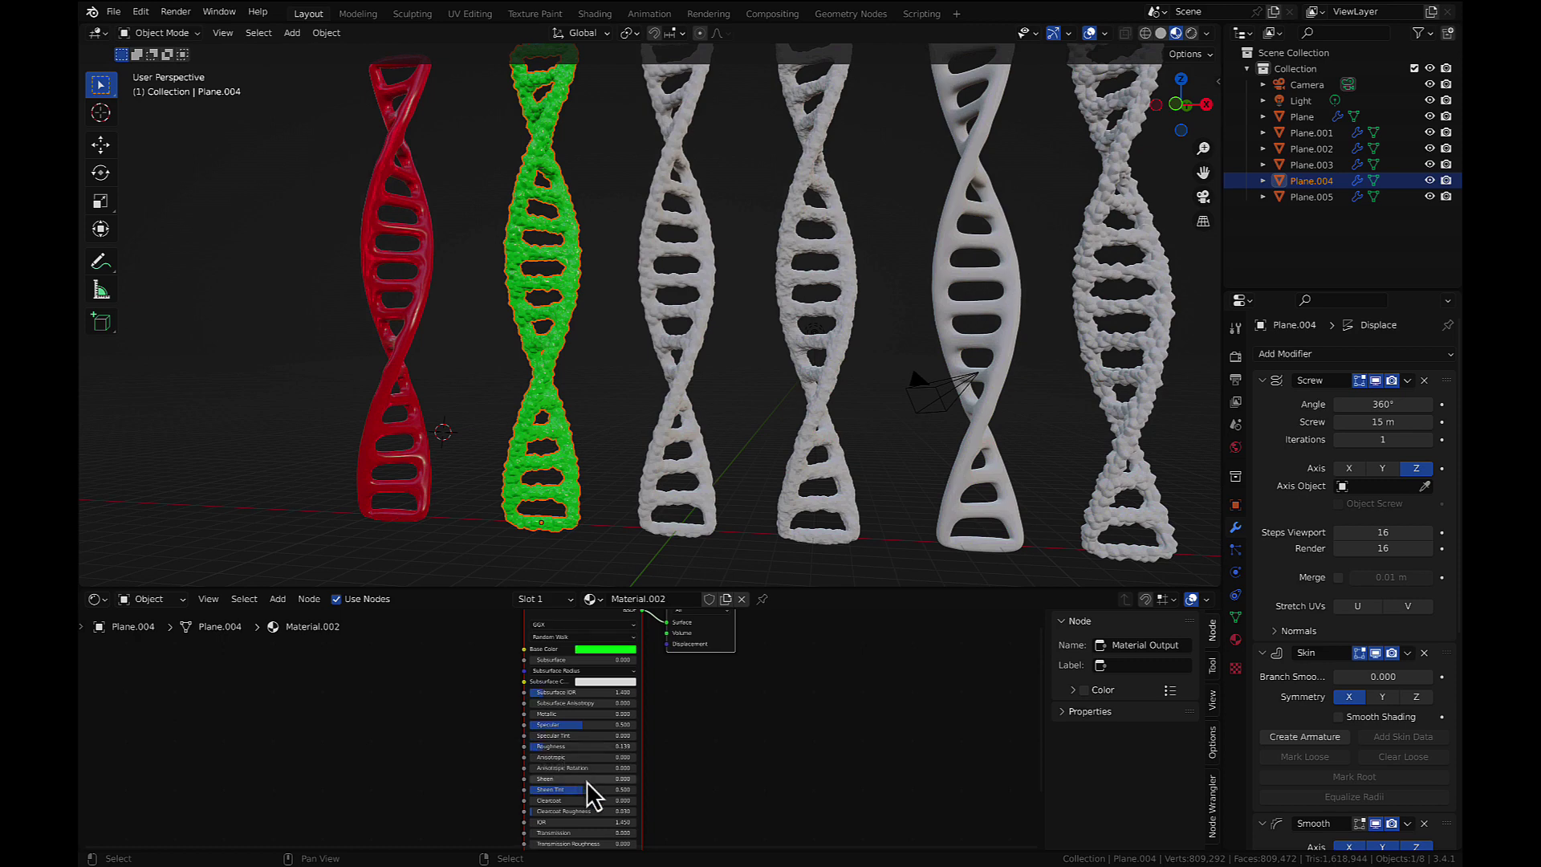
scroll(587, 787, down, 5)
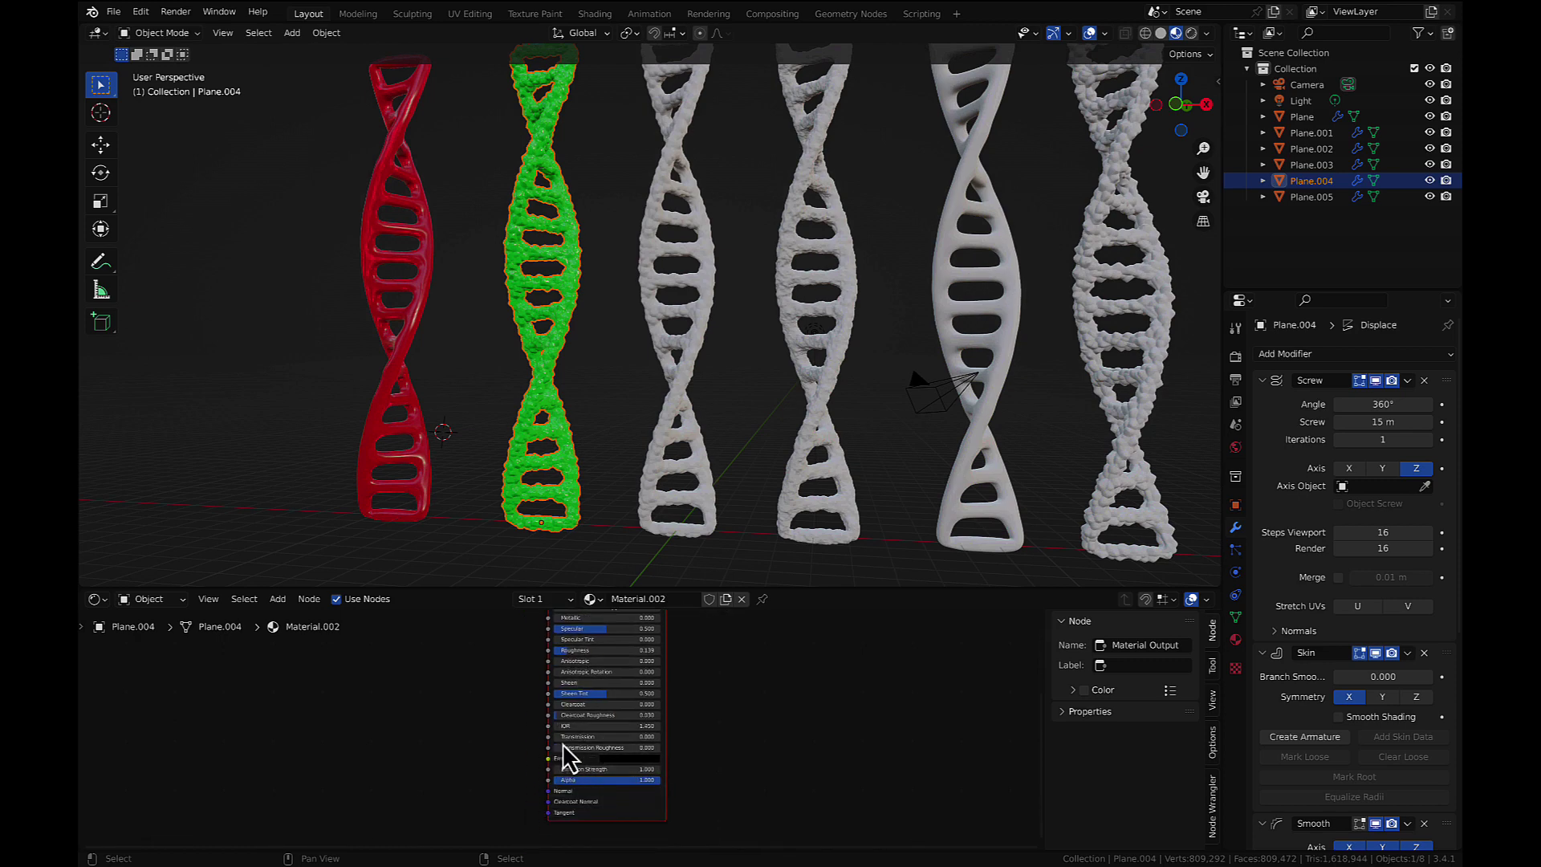
drag(565, 736, 610, 729)
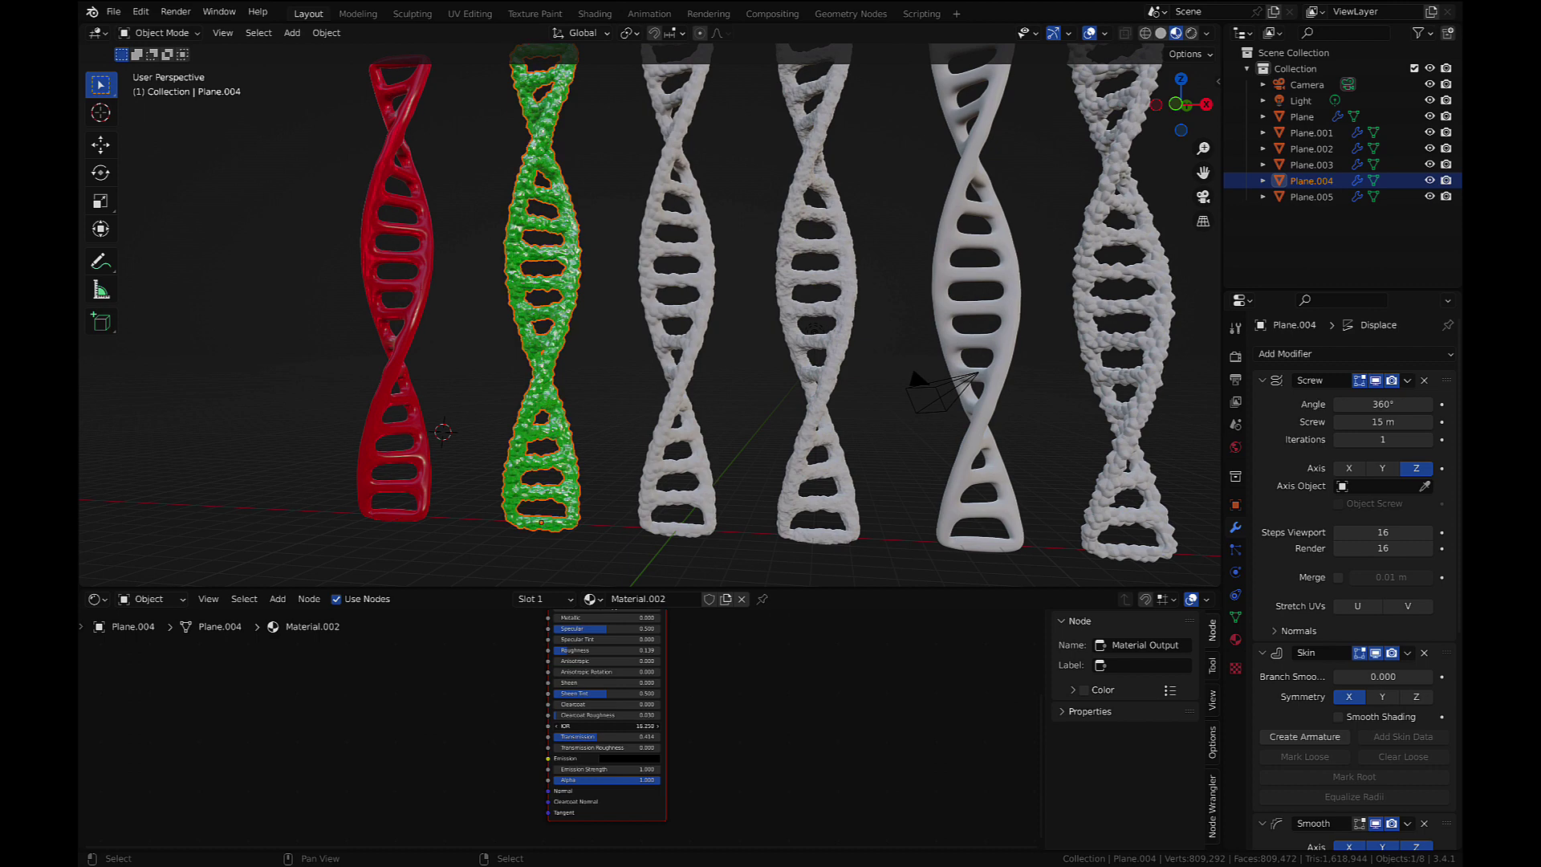
drag(610, 729, 562, 729)
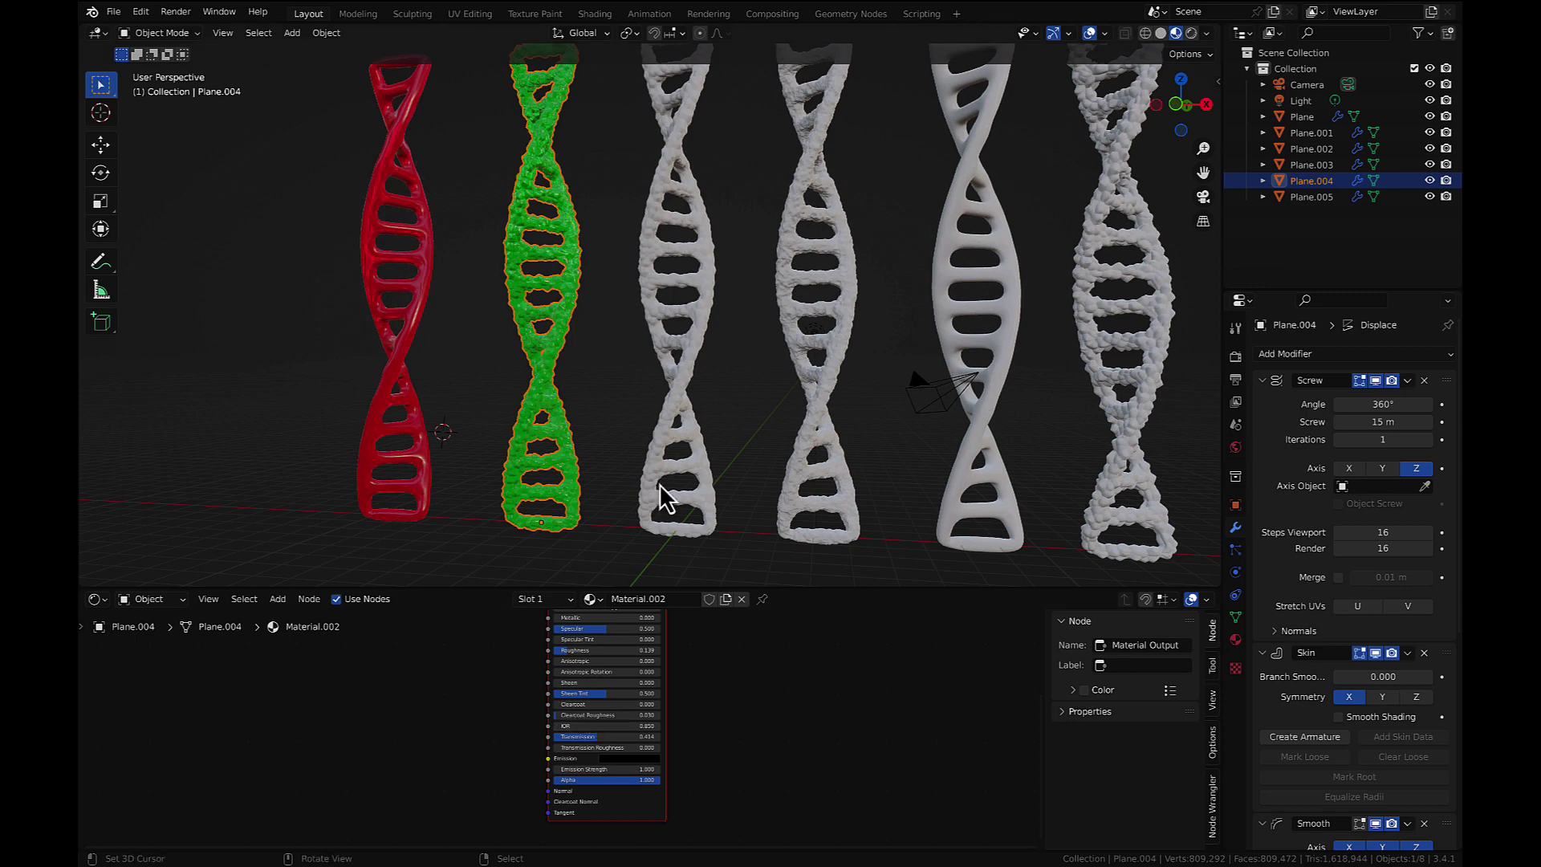
- Give the third DNA strand, beside the green one, a new material with a blue base color
click(679, 392)
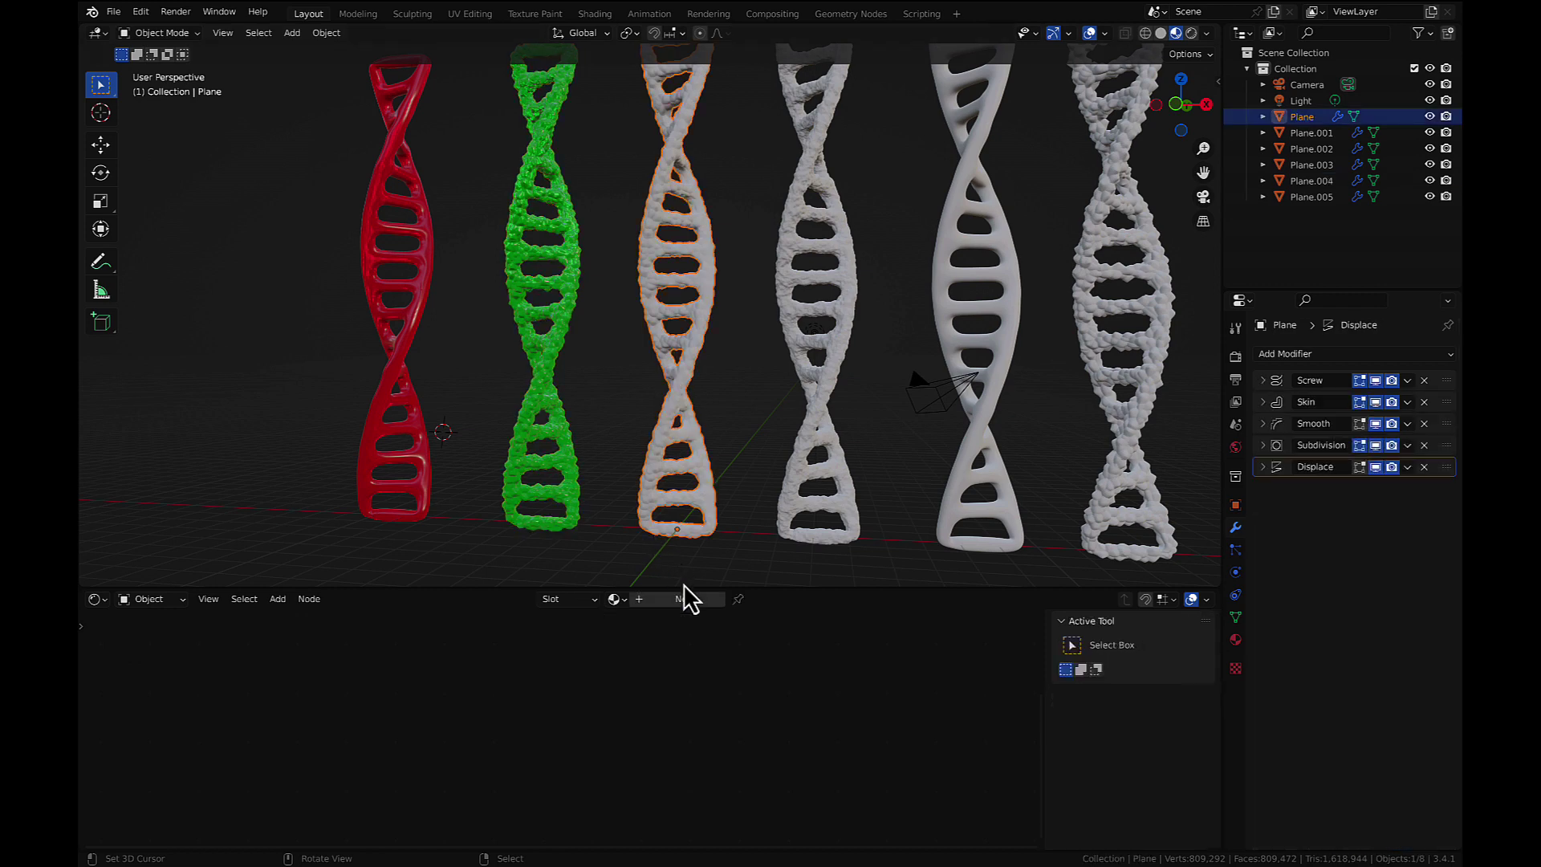
click(667, 601)
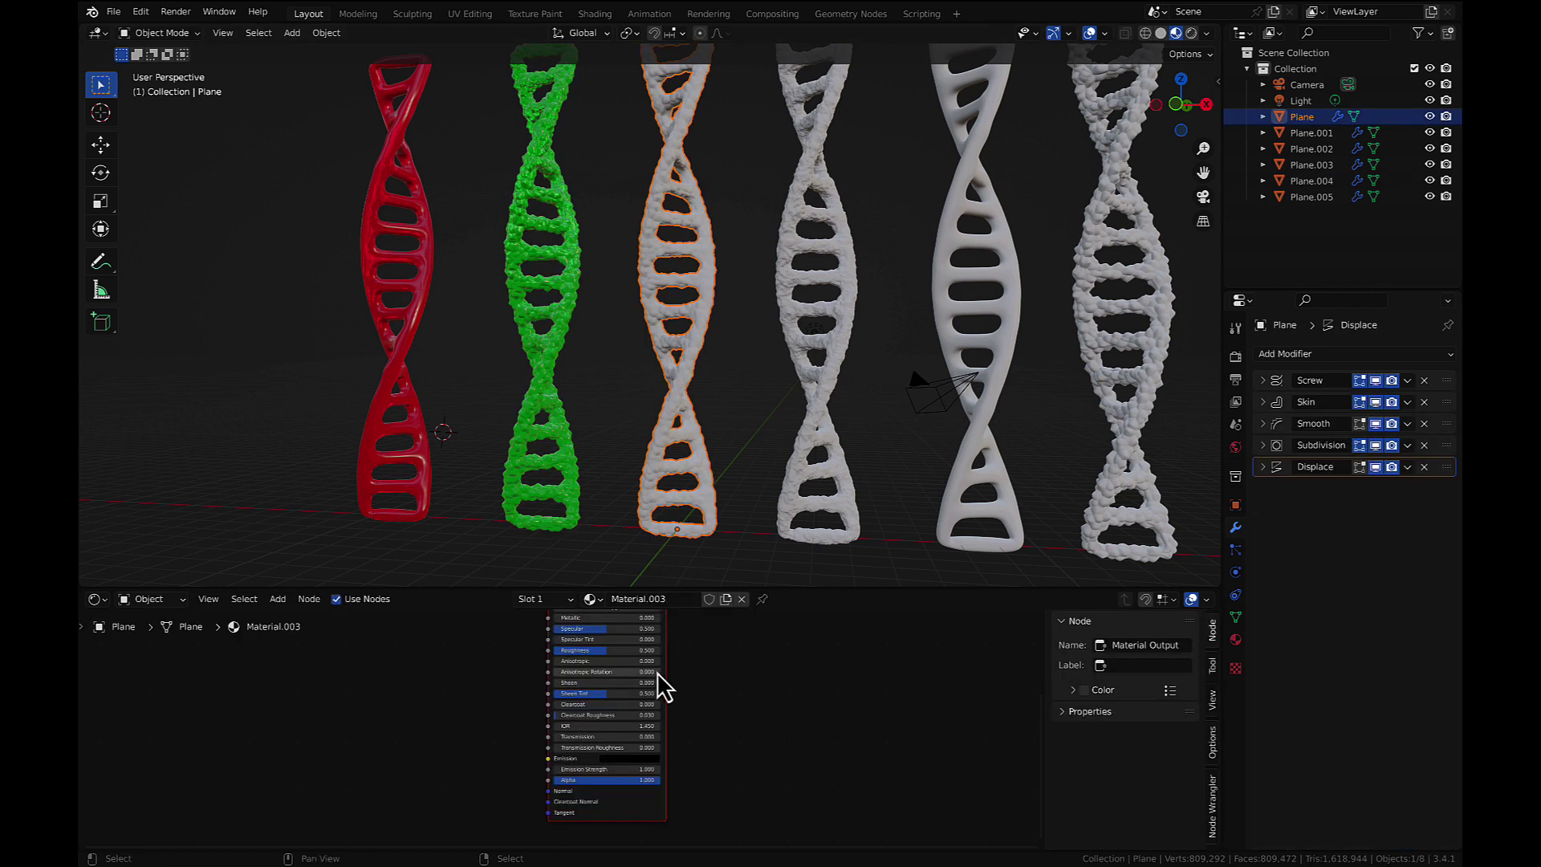
shift+scroll(653, 672, up, 3)
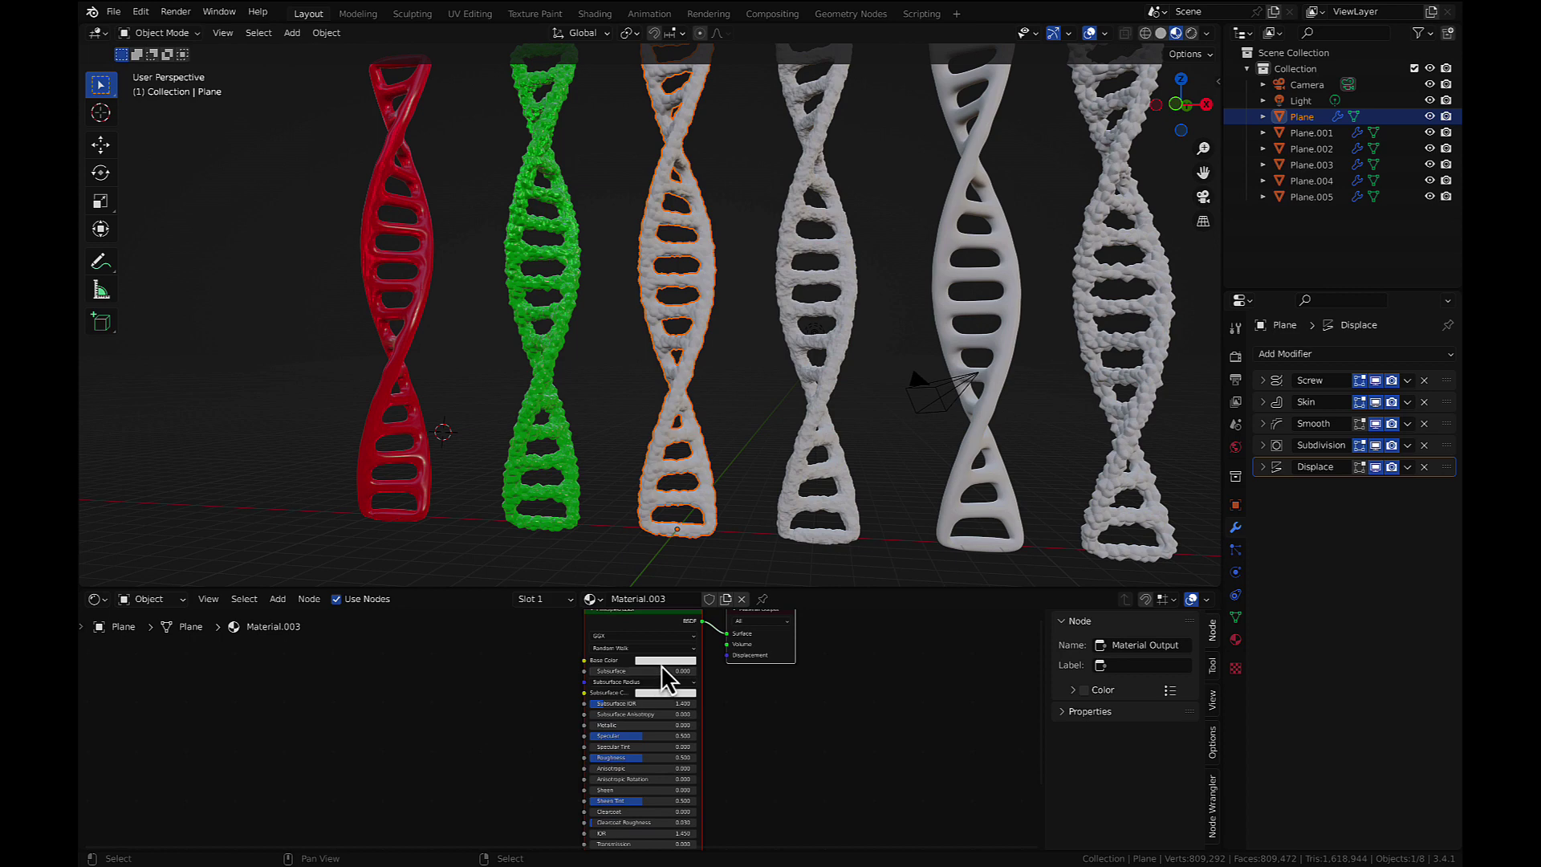
click(662, 660)
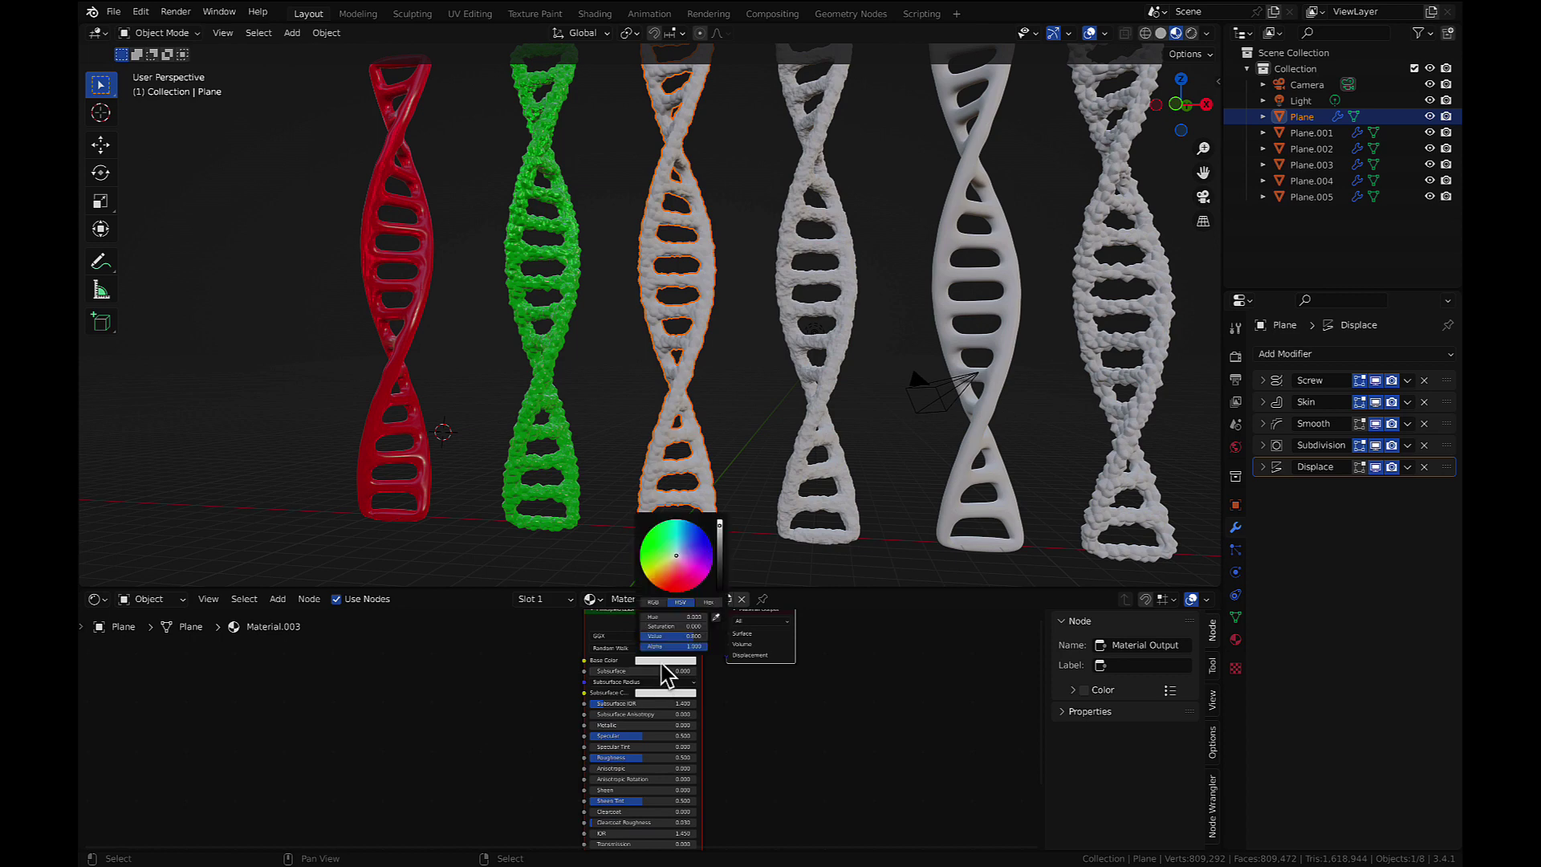
click(700, 540)
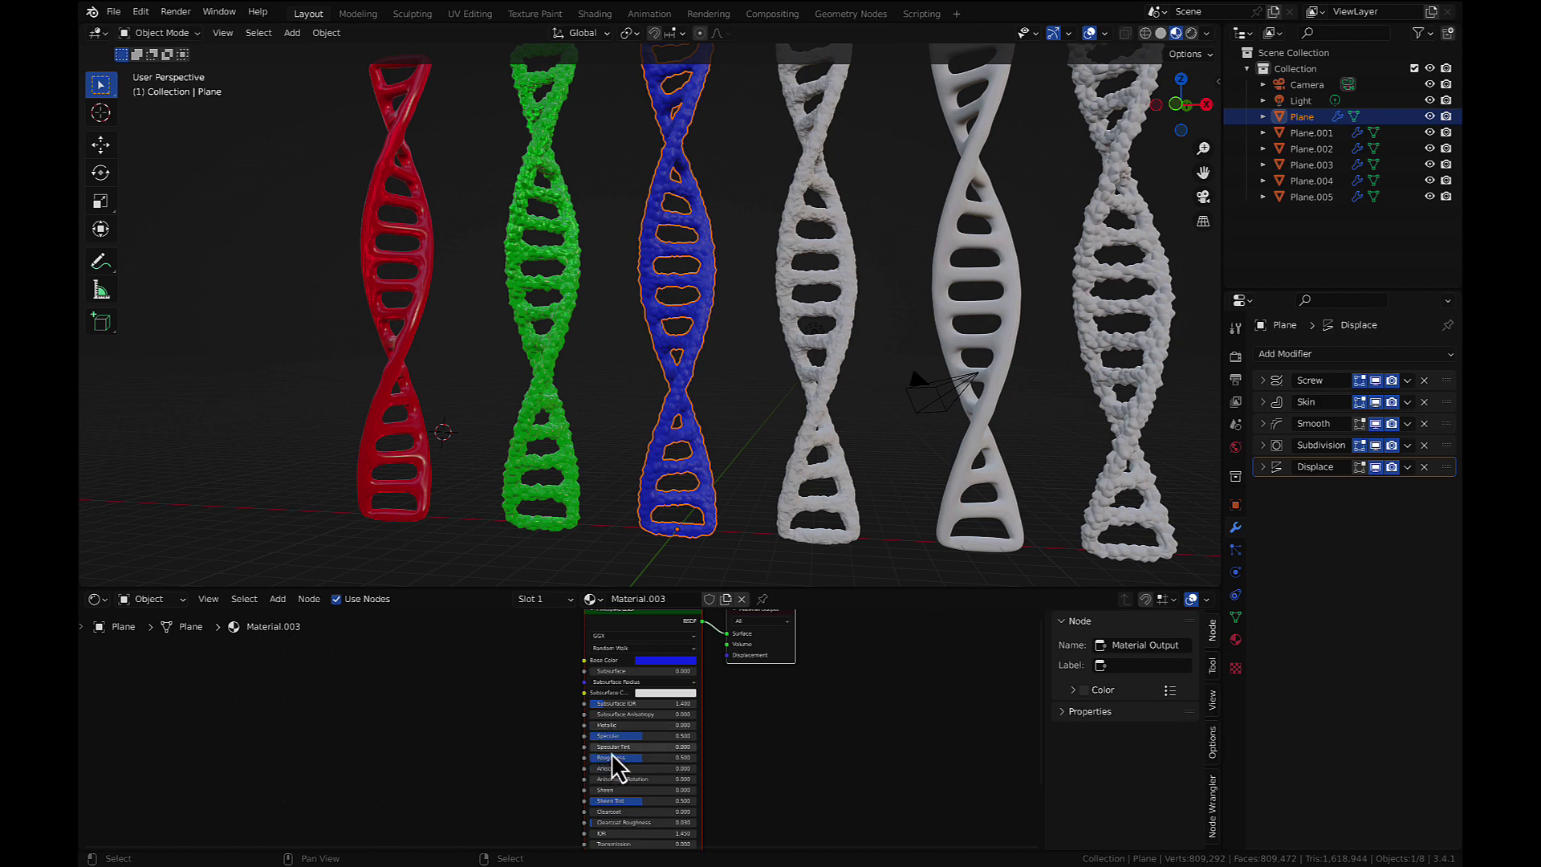
- Lower the blue material's roughness to about 0.11 and raise its transmission
drag(623, 759, 603, 759)
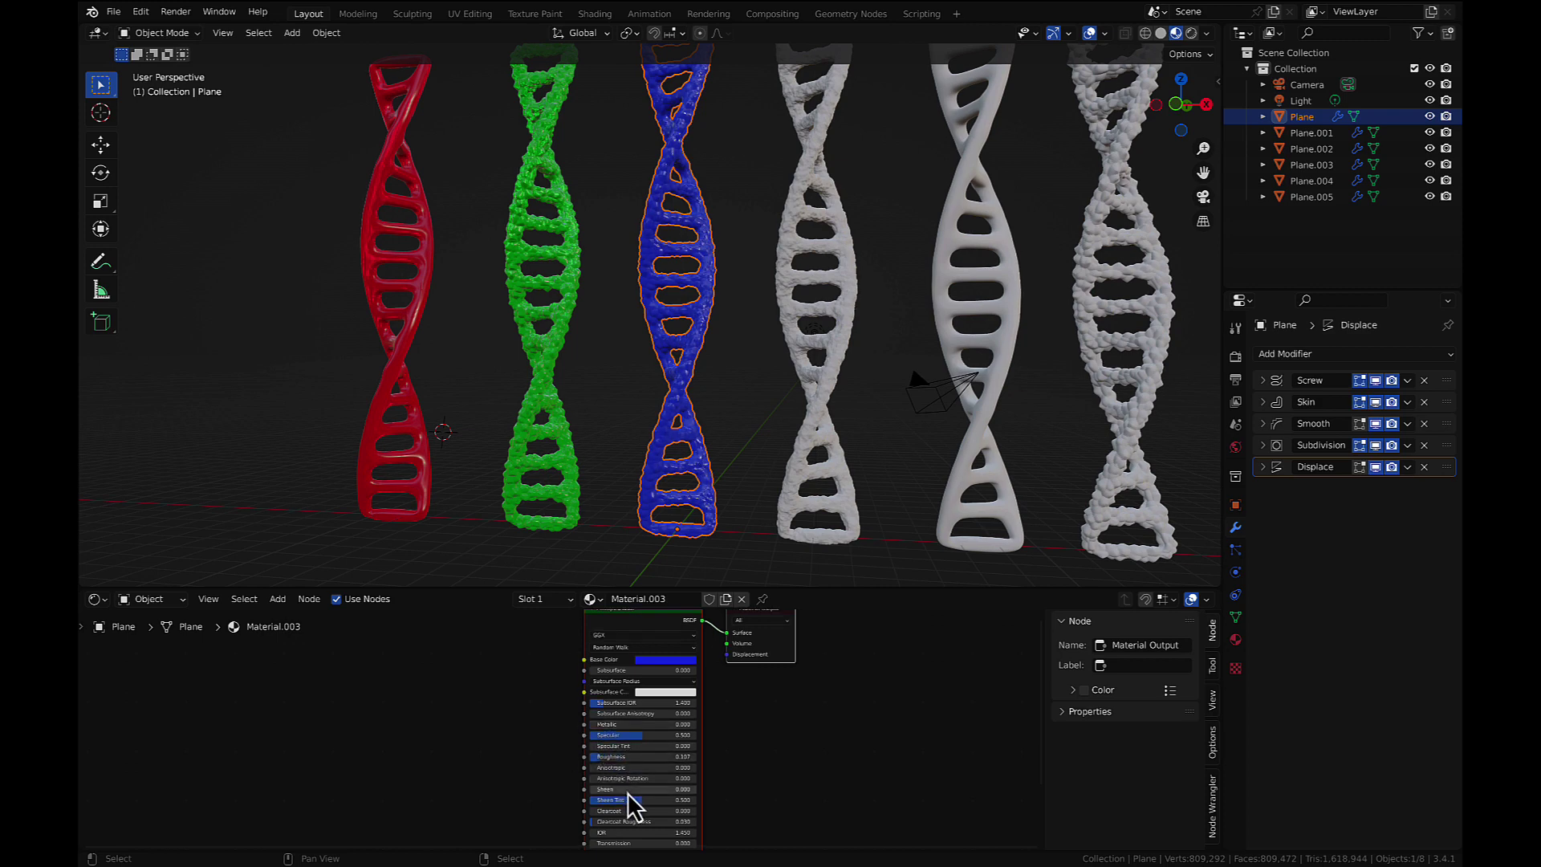
scroll(628, 802, down, 4)
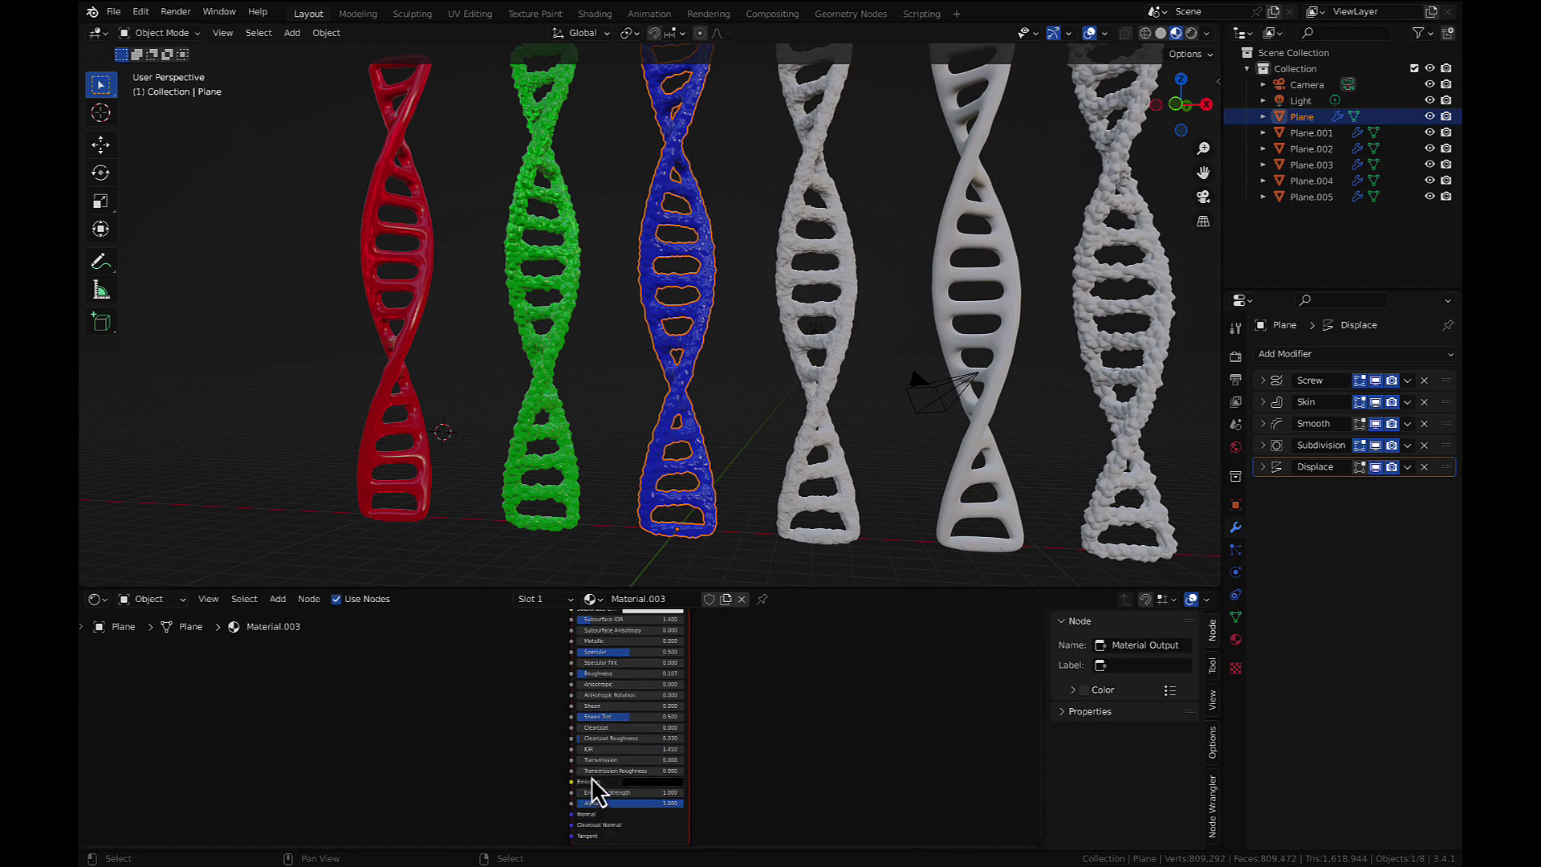
drag(610, 759, 634, 759)
- Give the fourth DNA strand, beside the blue one, a new material with a magenta base color
click(830, 357)
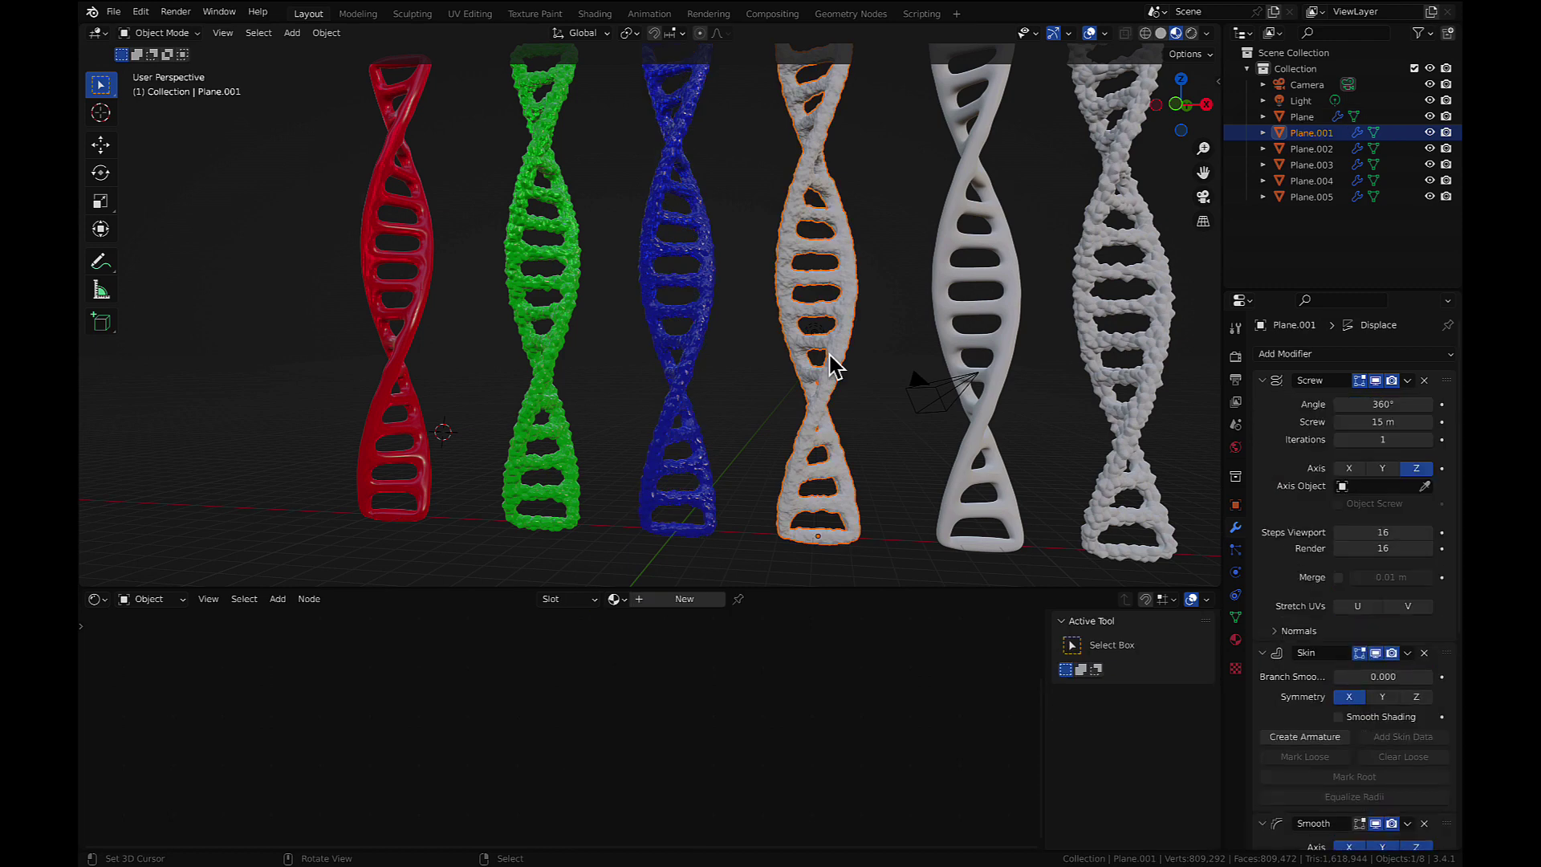
click(615, 599)
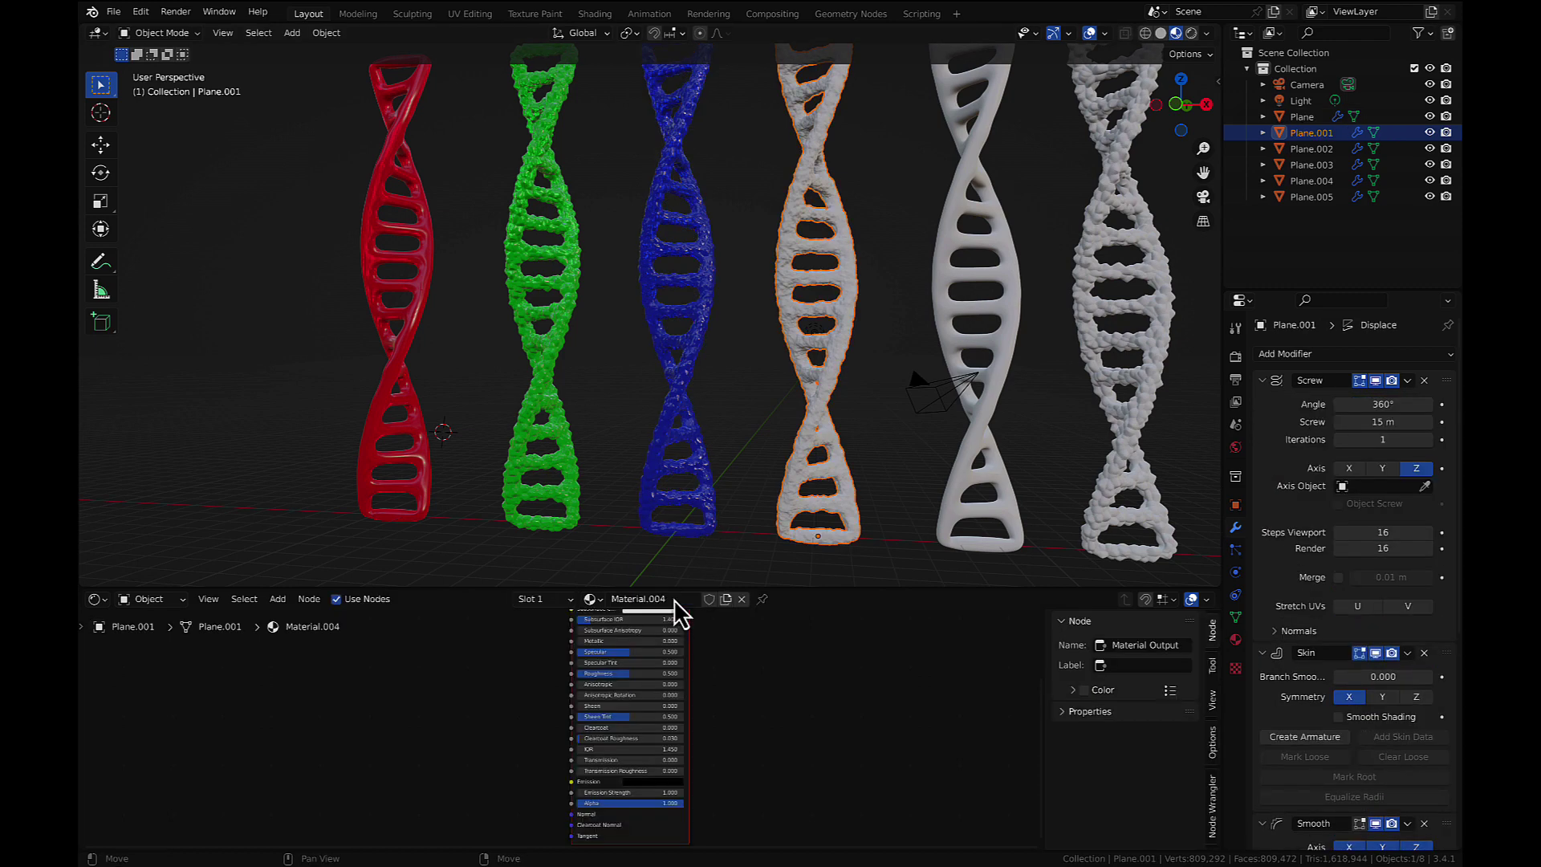
click(638, 712)
middle_drag(686, 734, 678, 712)
click(658, 689)
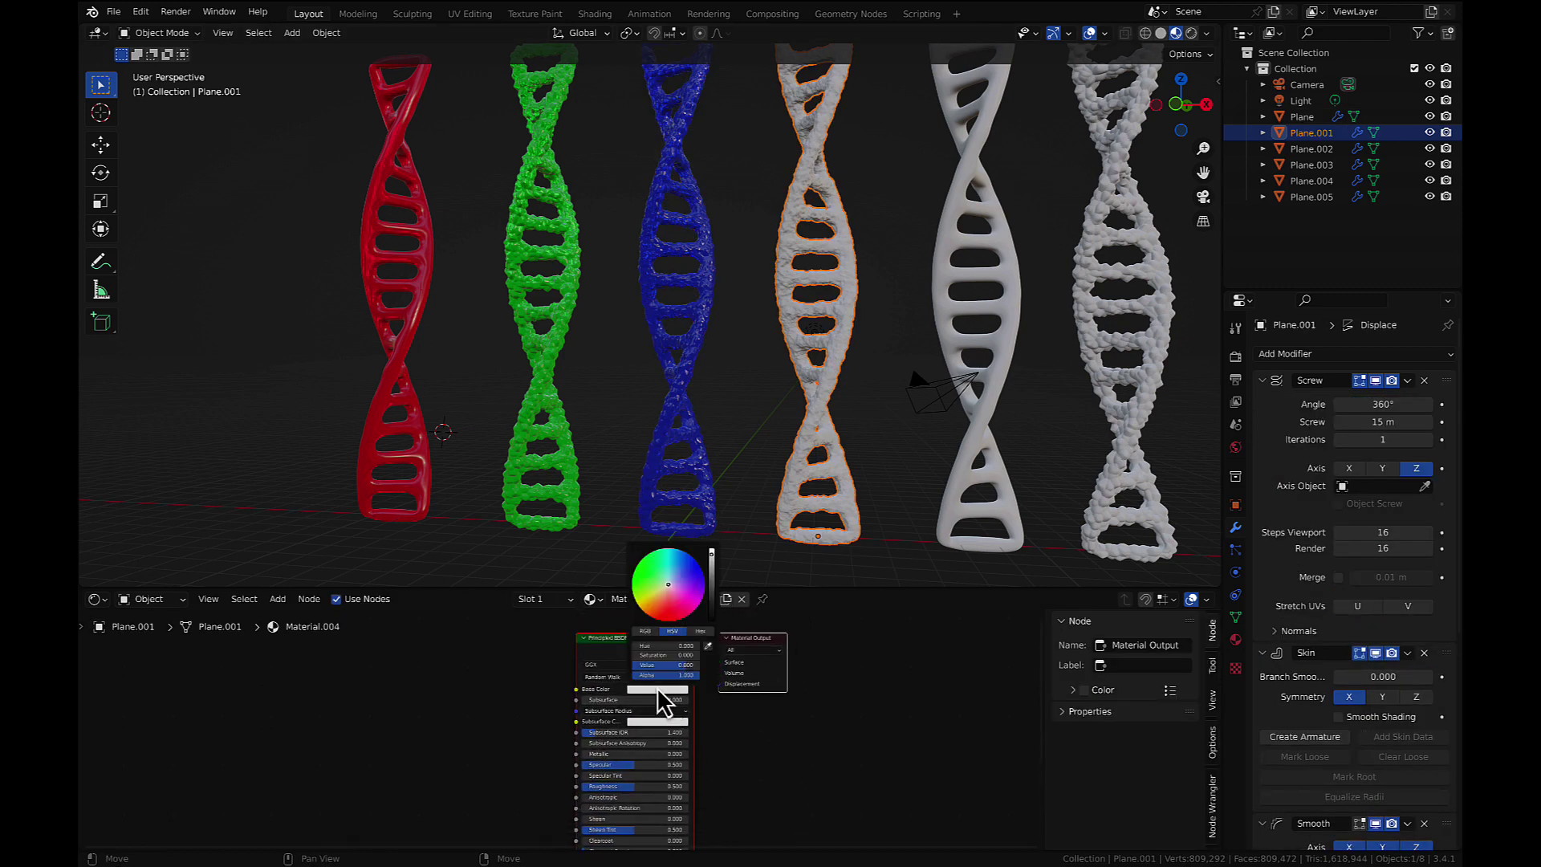
click(699, 616)
- Lower the magenta material's roughness to about 0.19
shift+scroll(633, 795, down, 2)
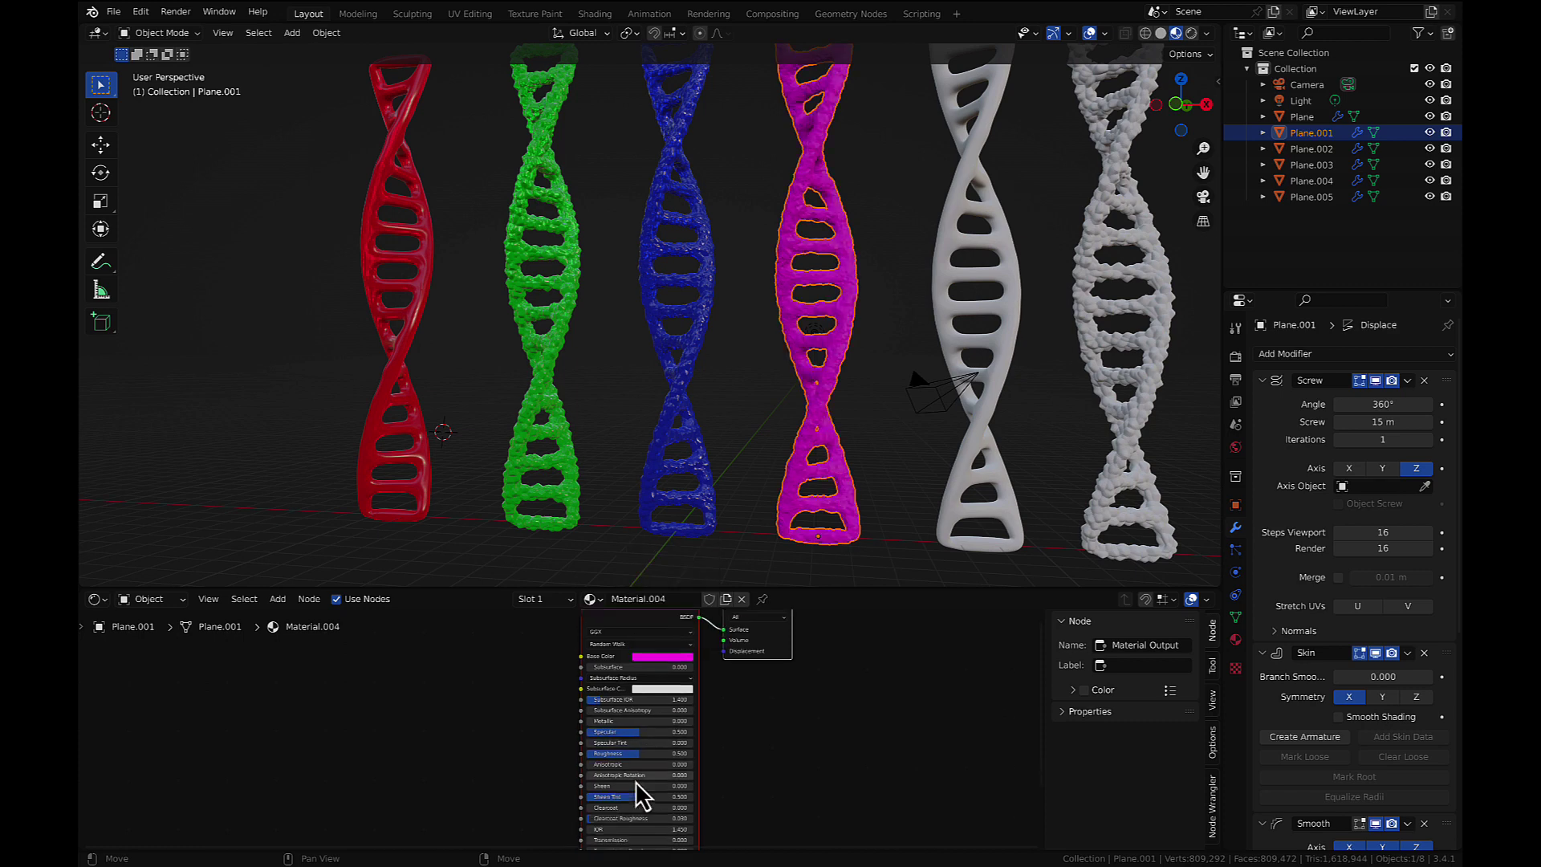
drag(637, 744, 605, 745)
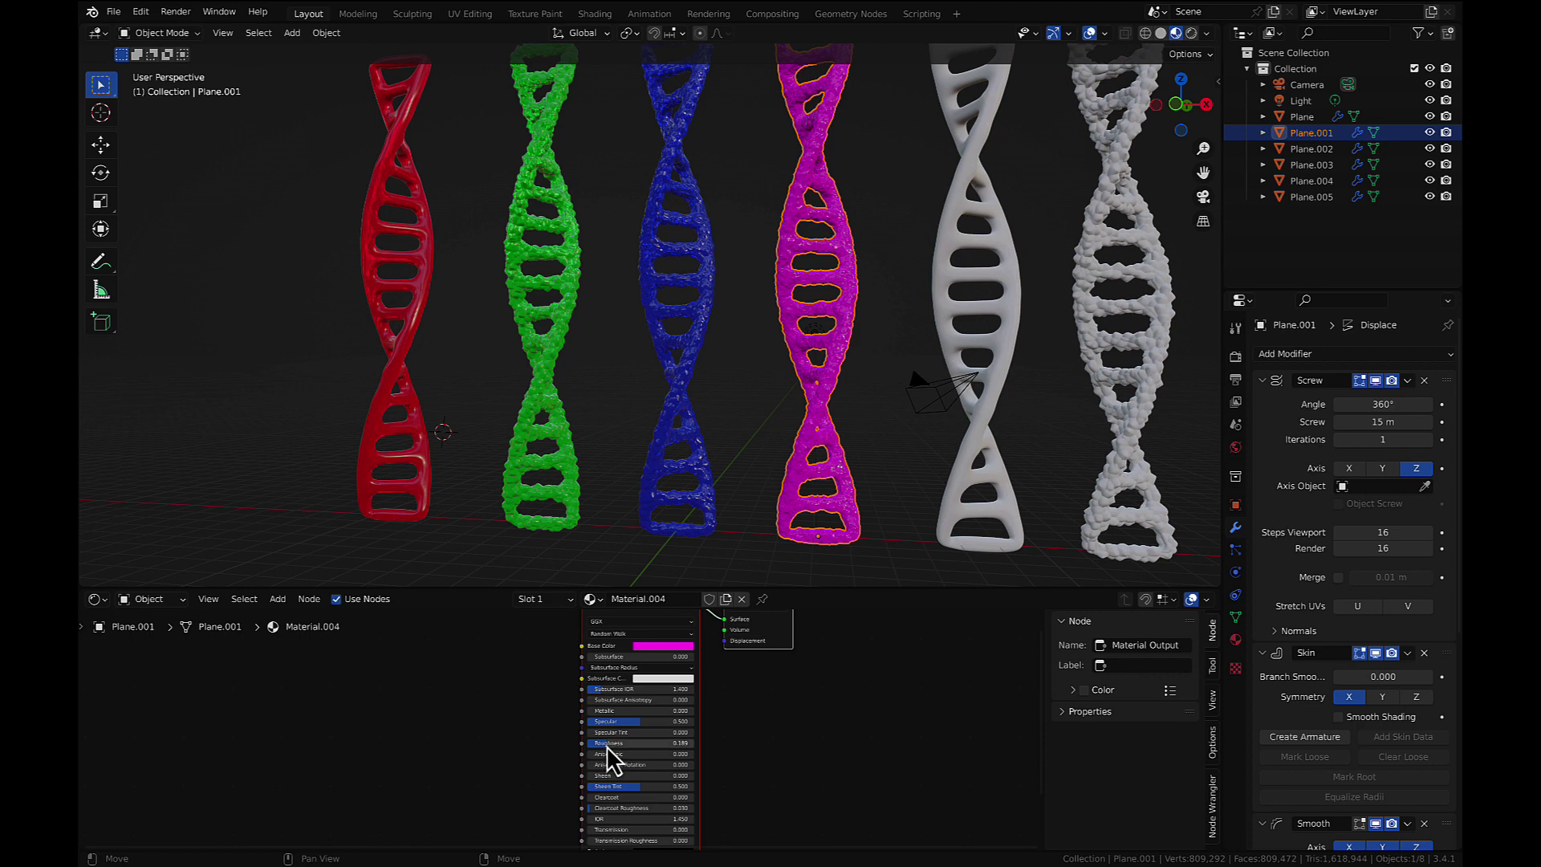
- Give the fifth DNA strand, beside the magenta one, a new material with a turquoise base color
click(1013, 306)
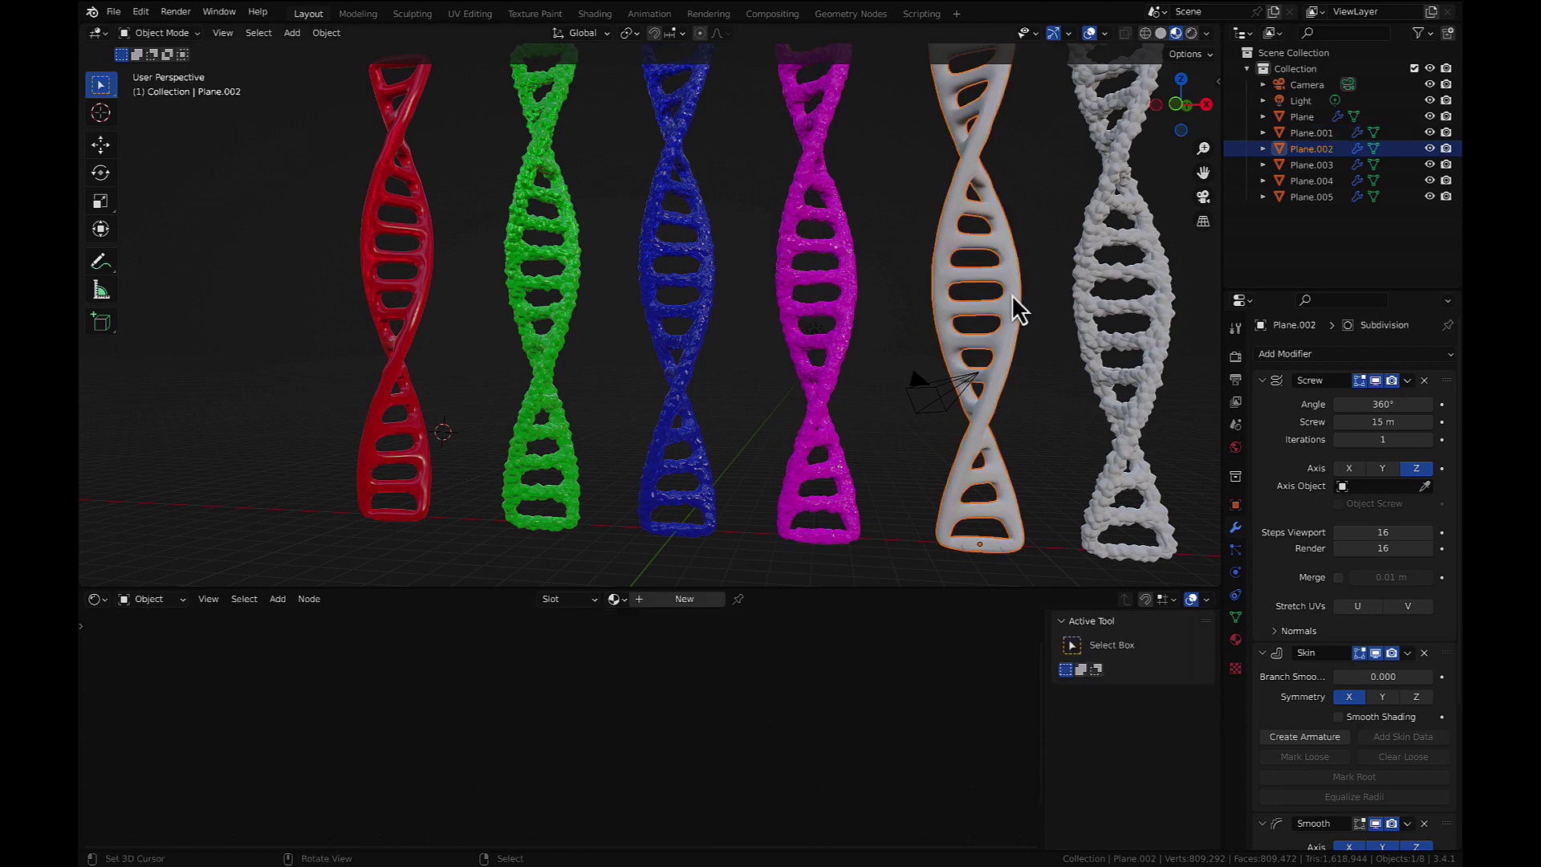
click(665, 602)
scroll(651, 690, up, 3)
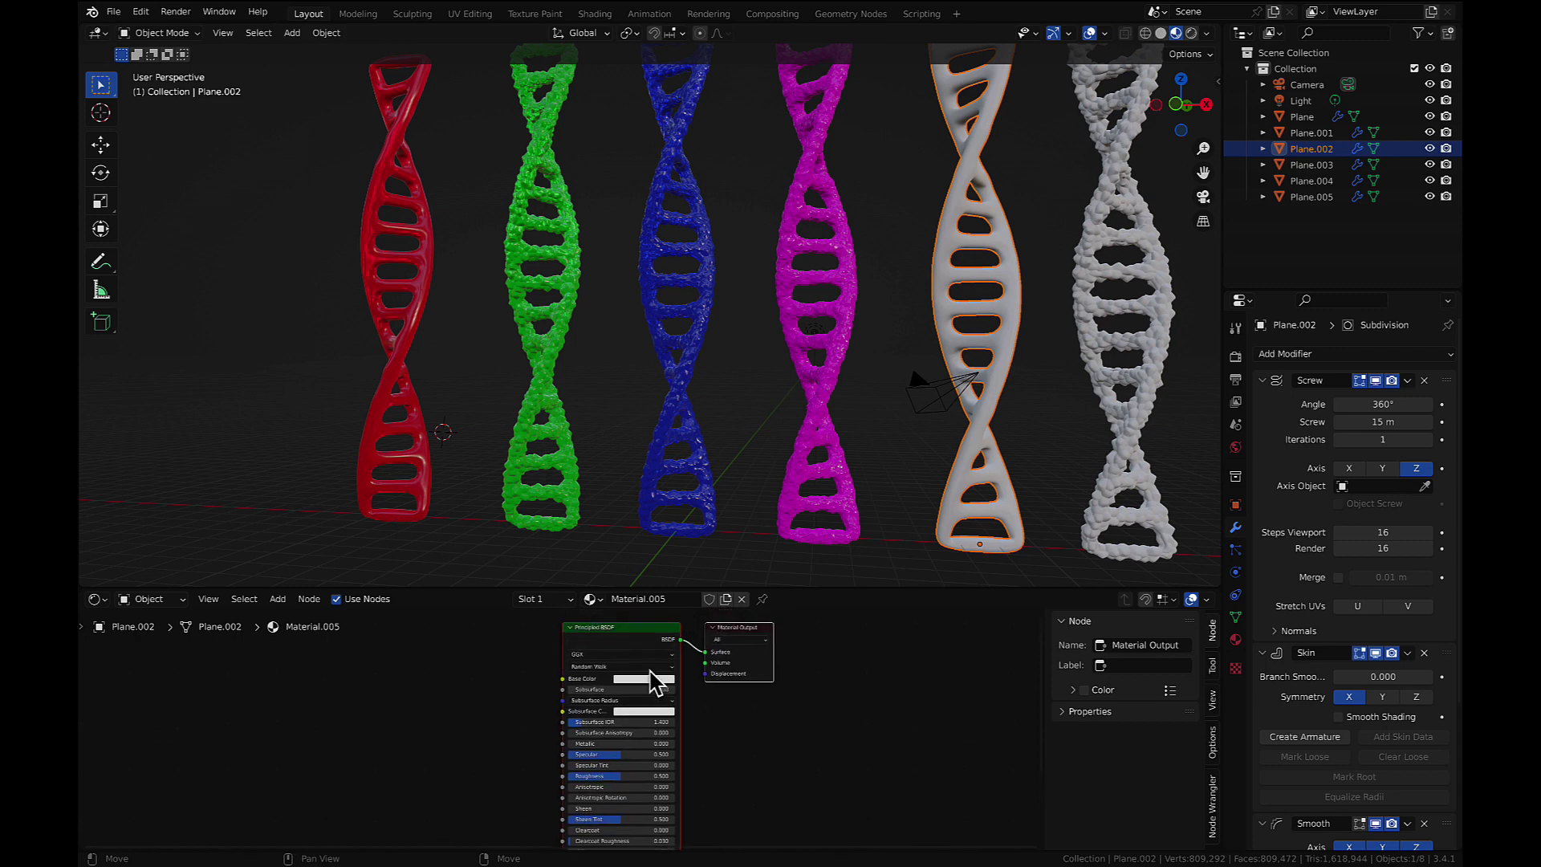
click(650, 679)
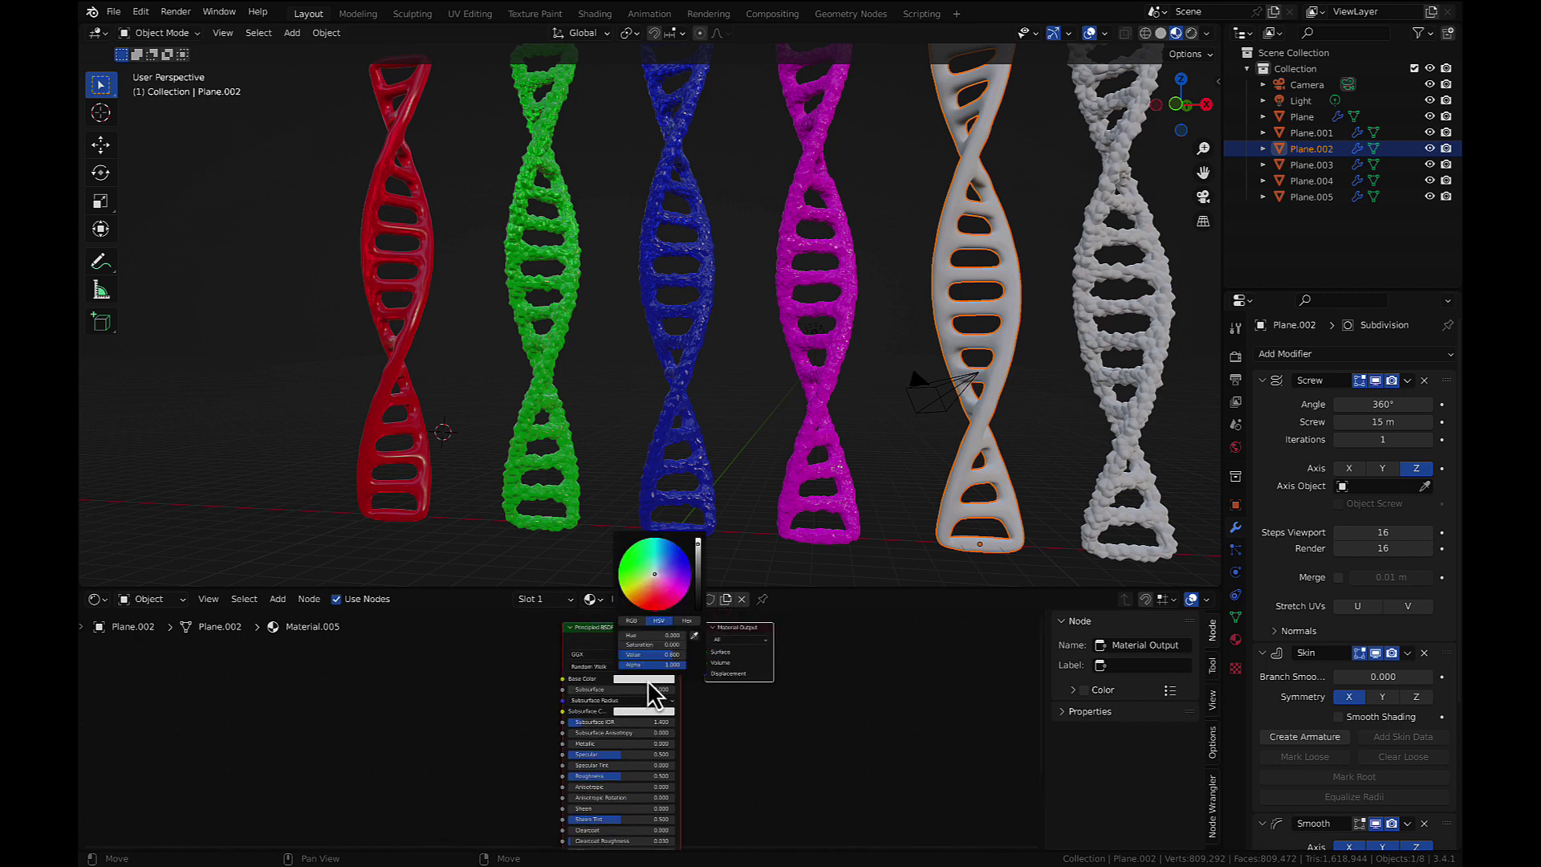
click(650, 555)
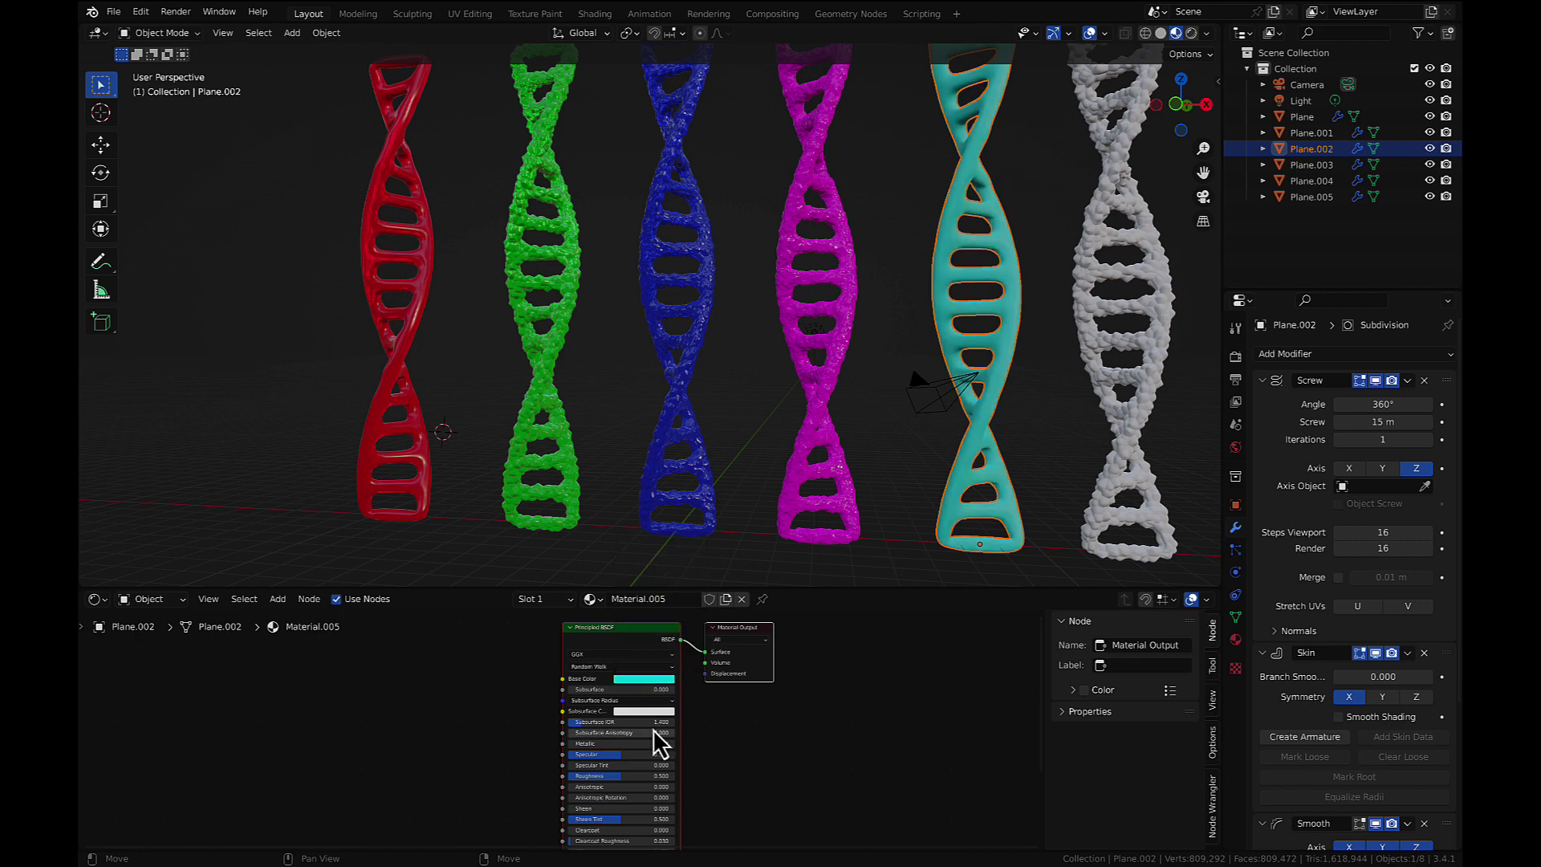
- Lower the turquoise material's roughness to about 0.2
middle_drag(623, 763, 627, 746)
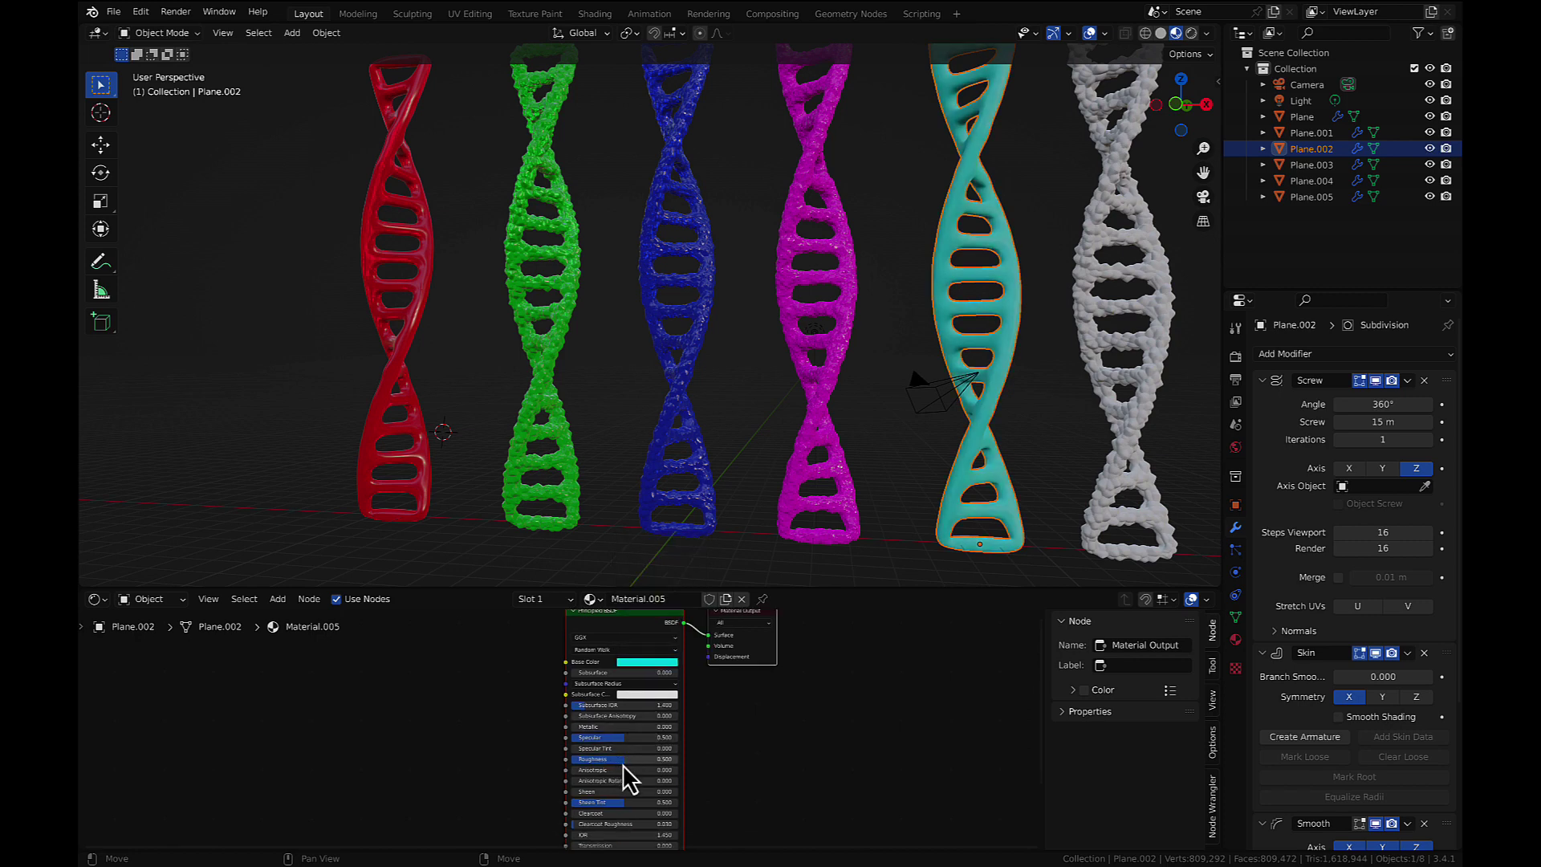
drag(623, 760, 594, 759)
mouse_move(639, 787)
middle_down()
mouse_move(634, 773)
mouse_move(637, 784)
middle_up()
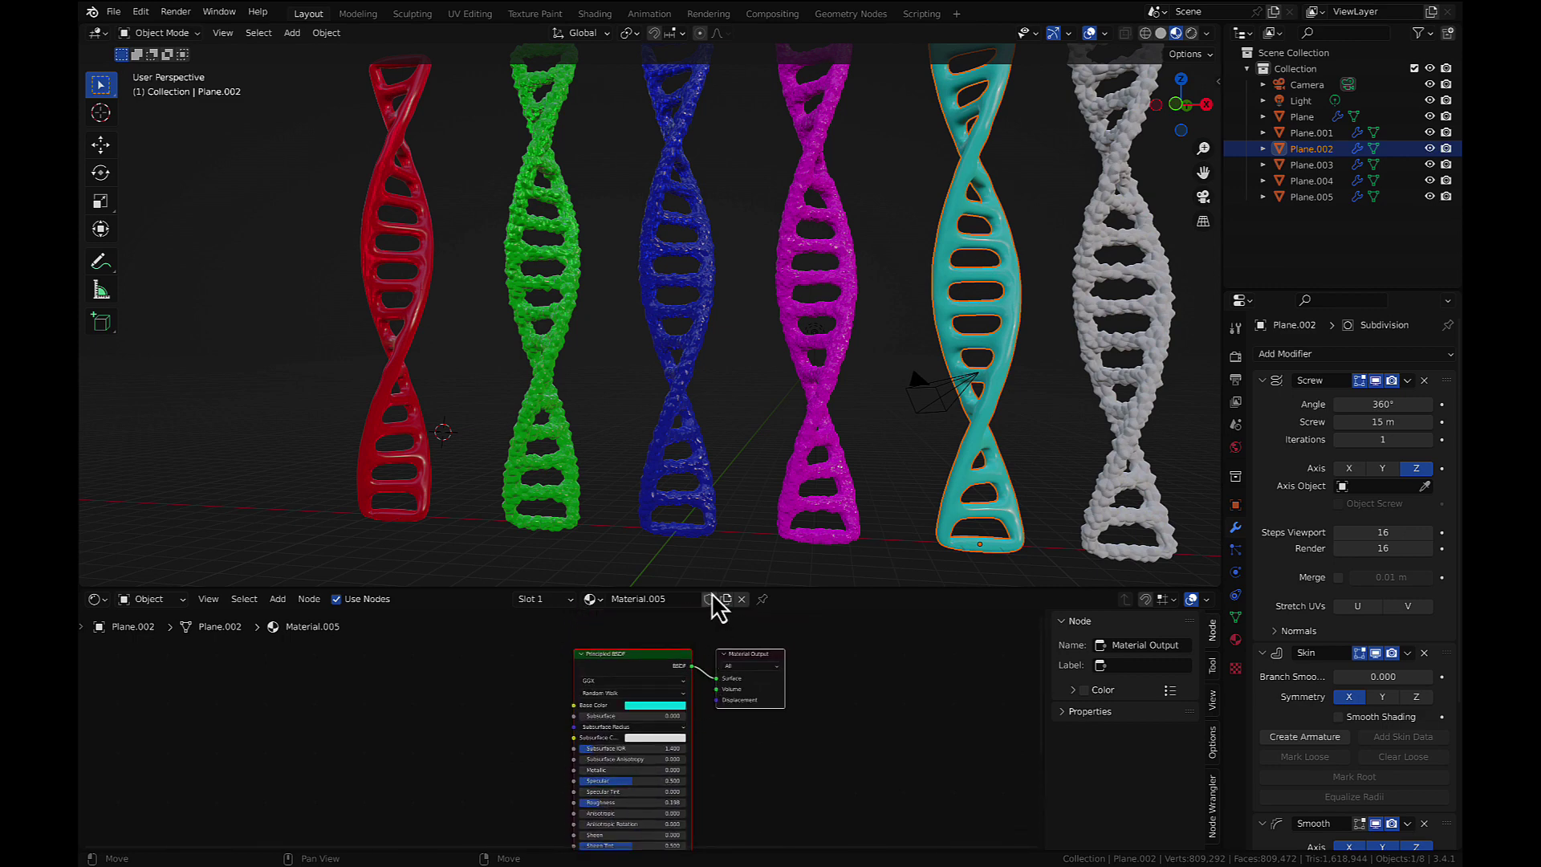
- Give the sixth DNA strand, beside the turquoise one, a new material with an orange-yellow base color
click(1144, 355)
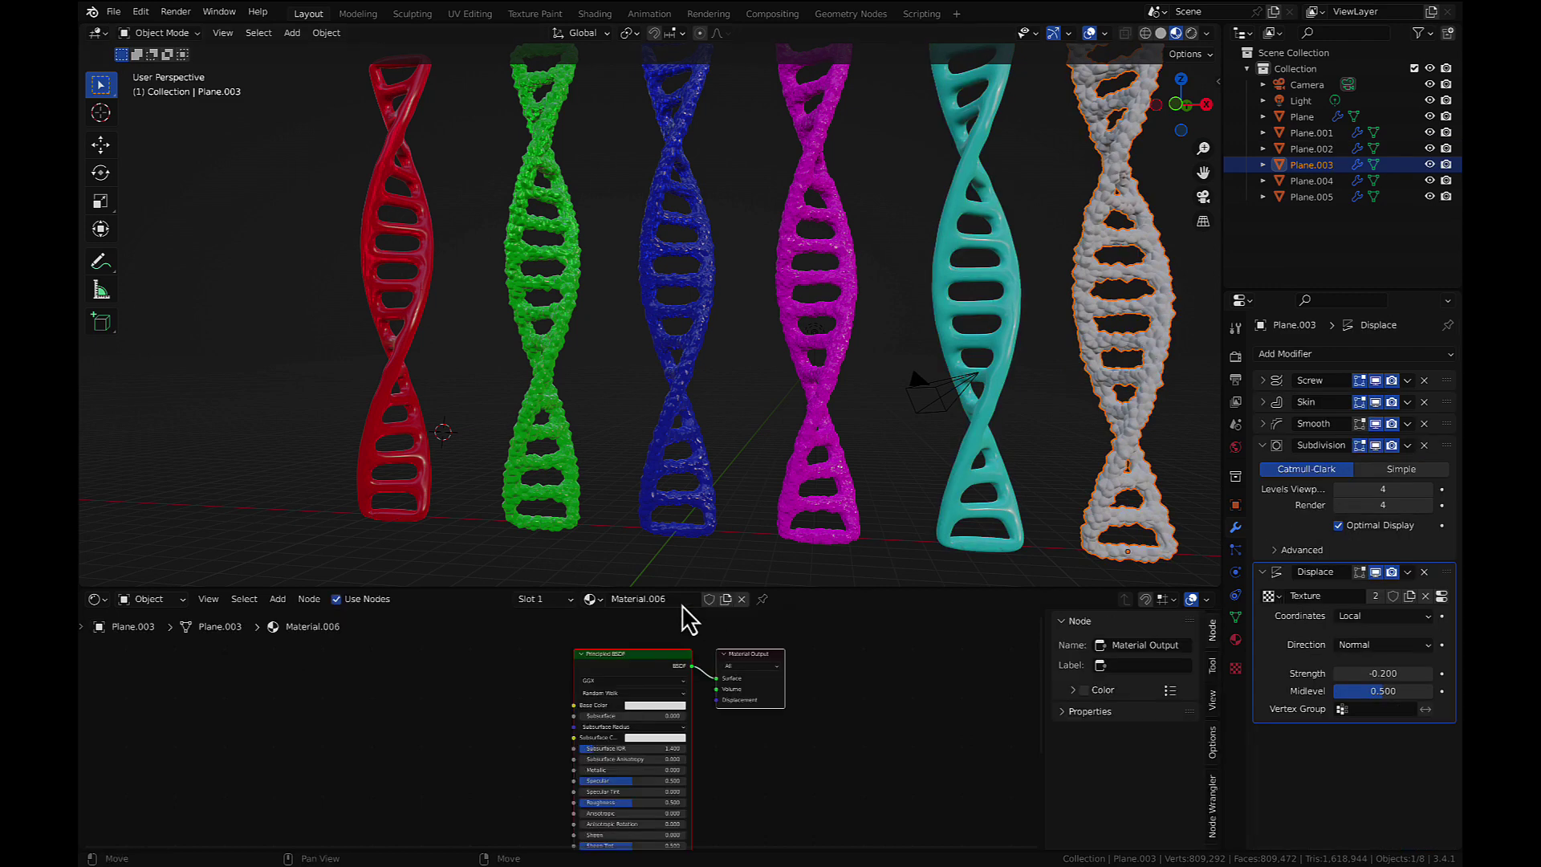
click(642, 706)
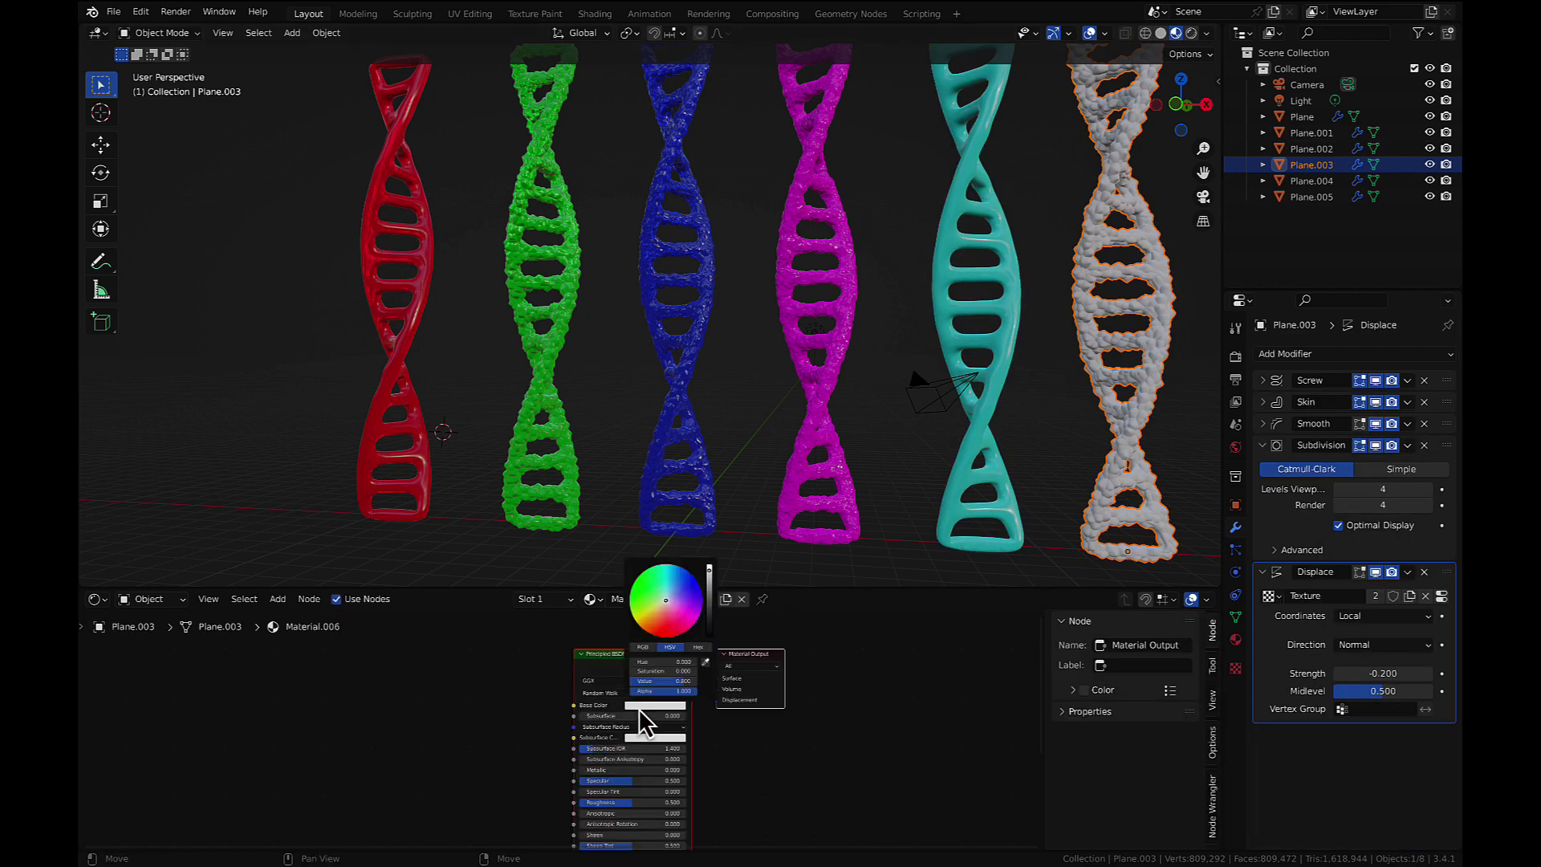
click(647, 620)
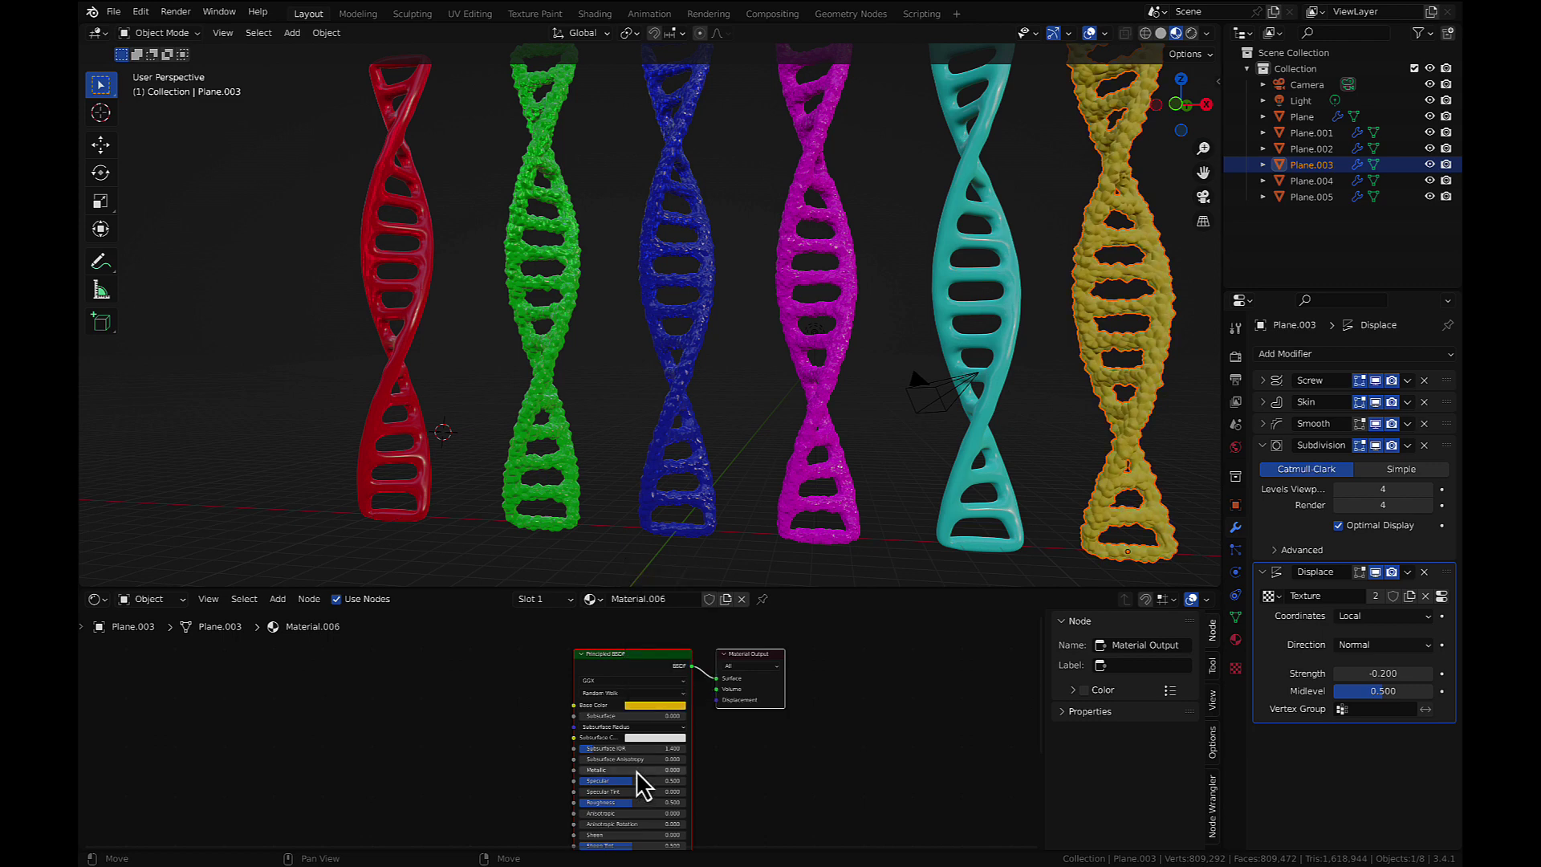
- Lower the sixth strand material's roughness to about 0.12 and shift its base color to a purer yellow
middle_drag(635, 783, 630, 747)
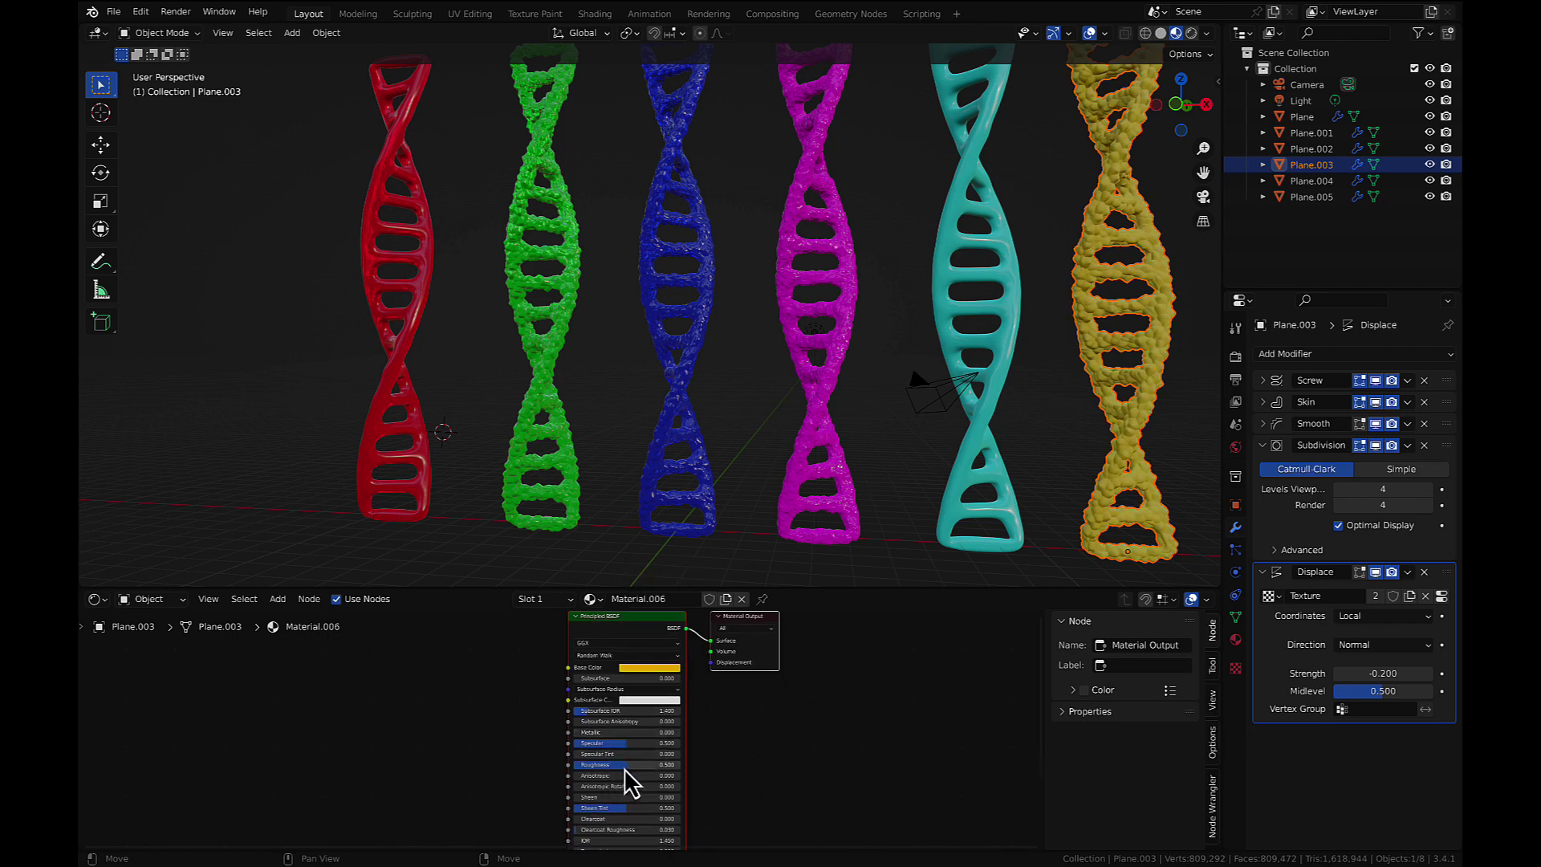
drag(619, 765, 595, 764)
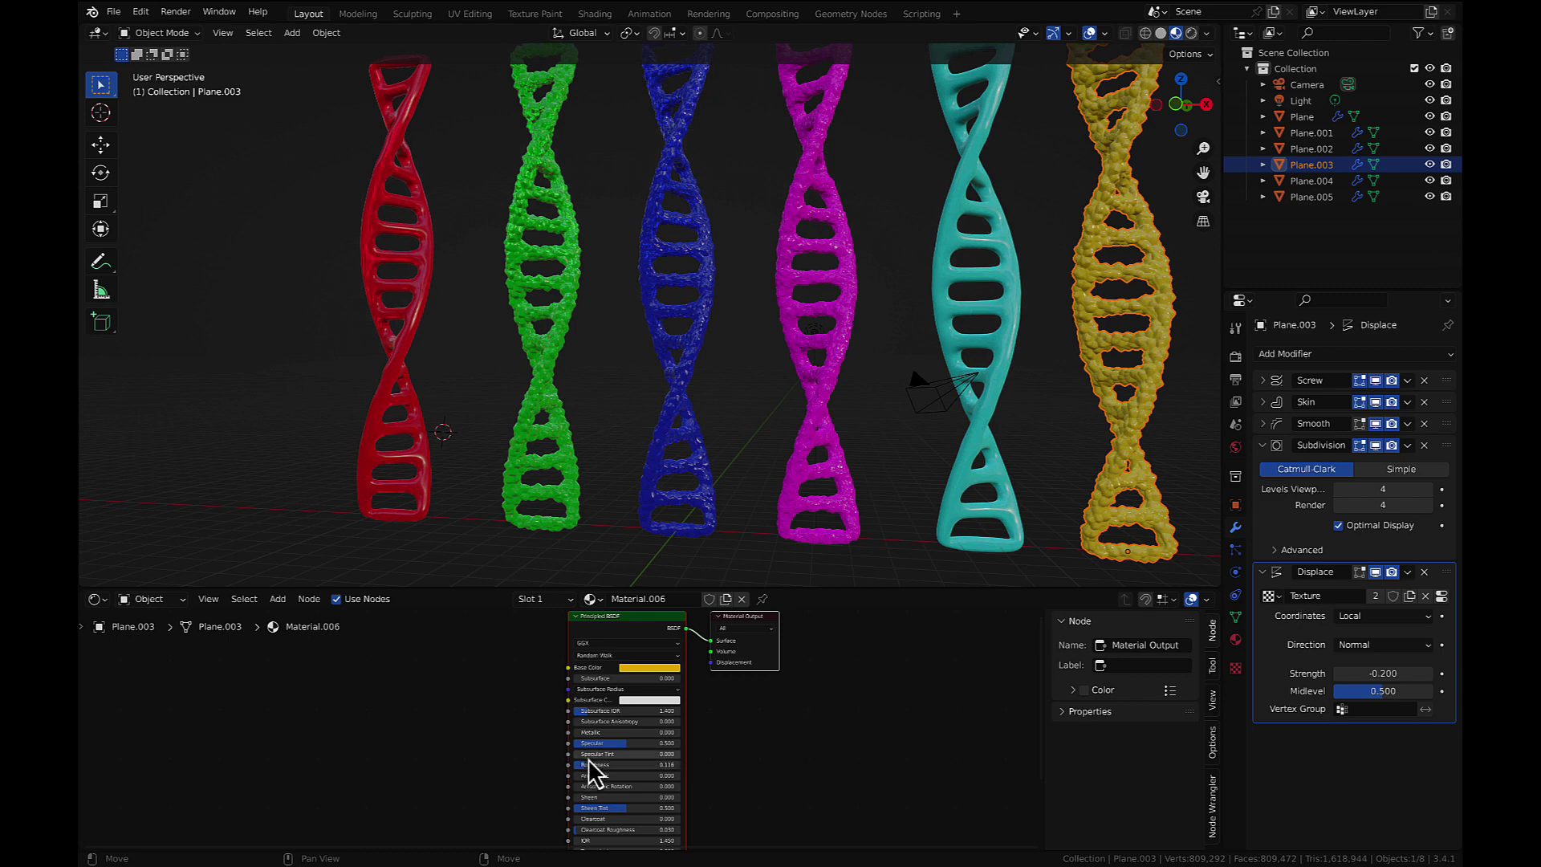
click(638, 667)
drag(636, 583, 631, 584)
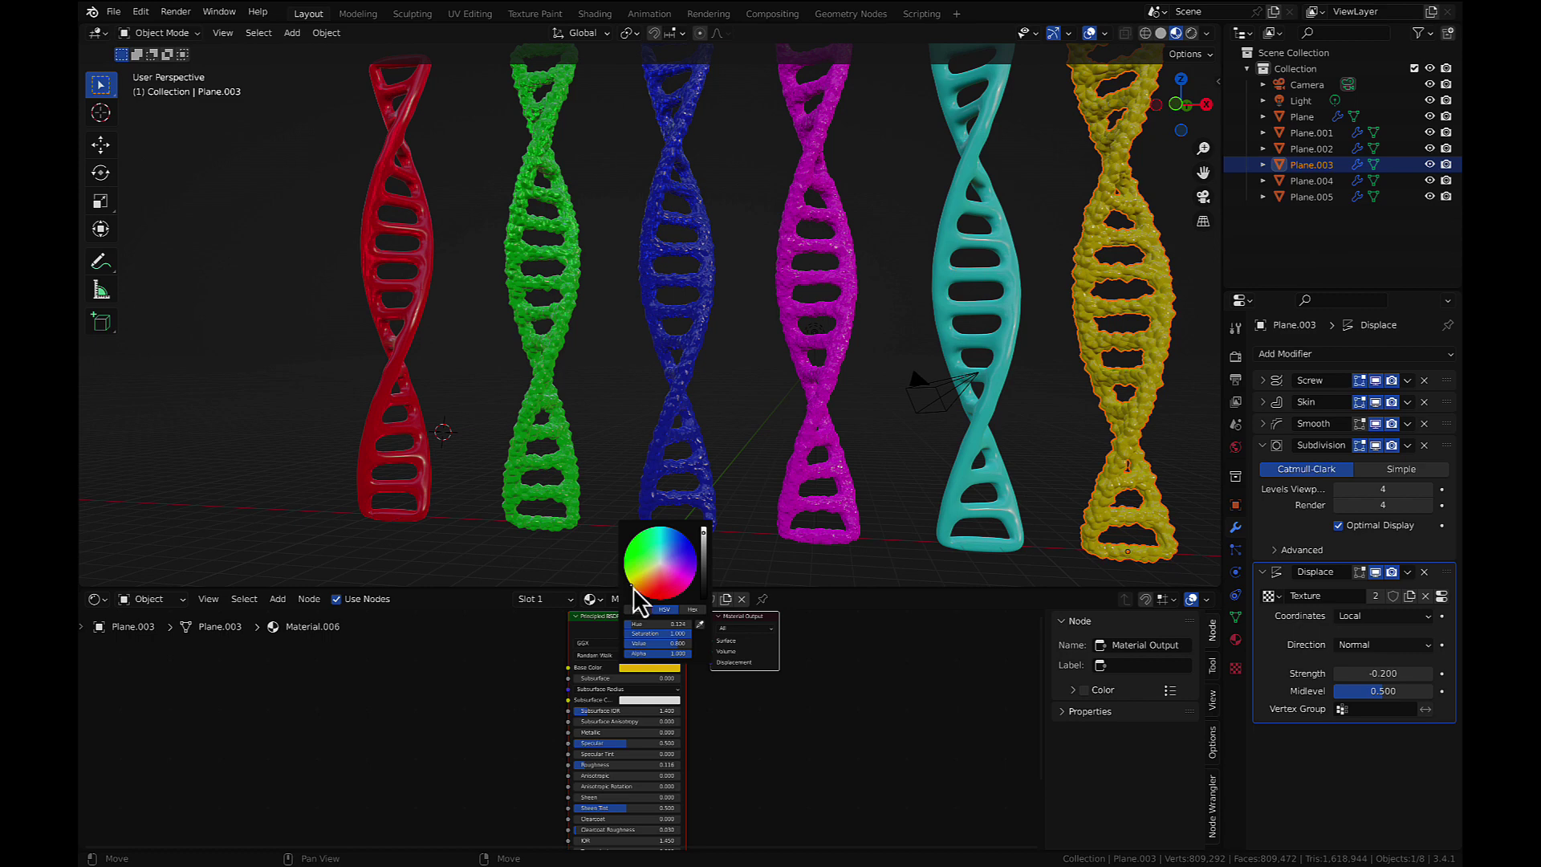
- Switch the viewport to rendered shading and examine how the scene light falls on both sides of the strands
middle_drag(763, 474, 764, 458)
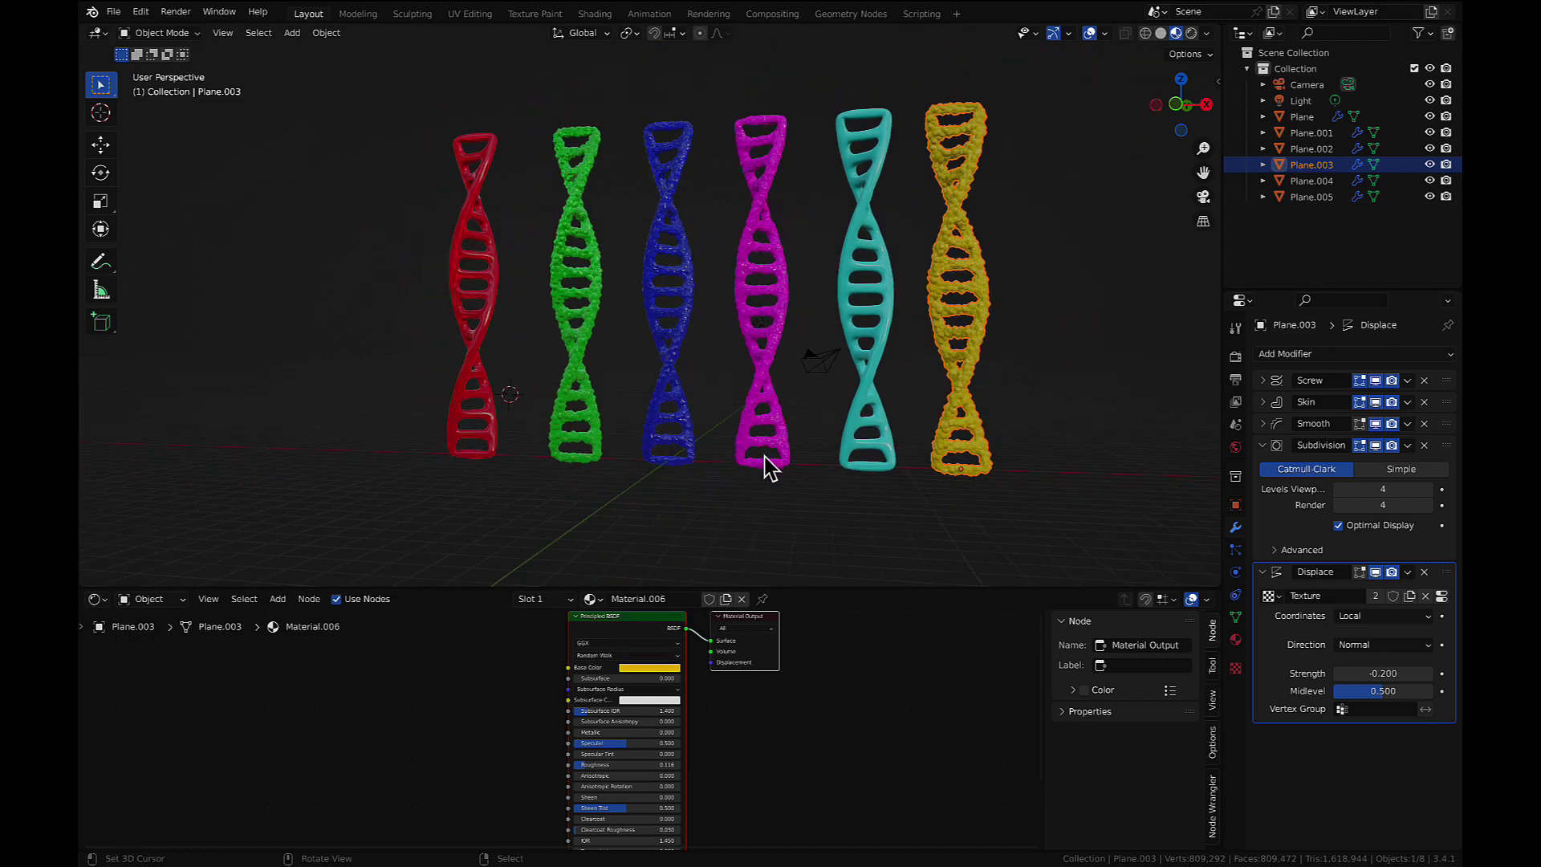
middle_drag(765, 466, 776, 465)
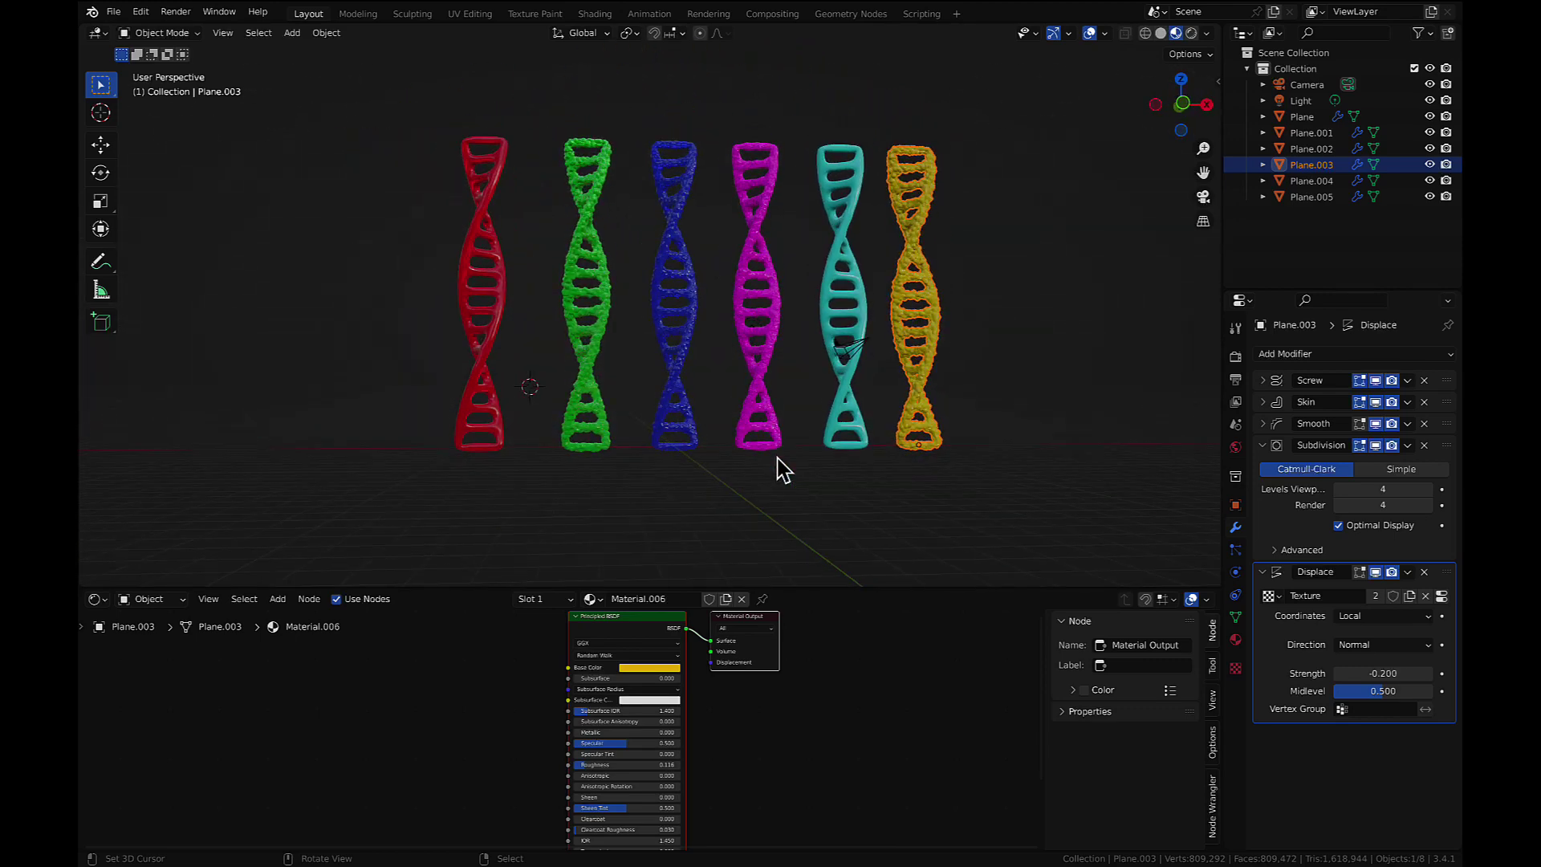
scroll(729, 262, up, 3)
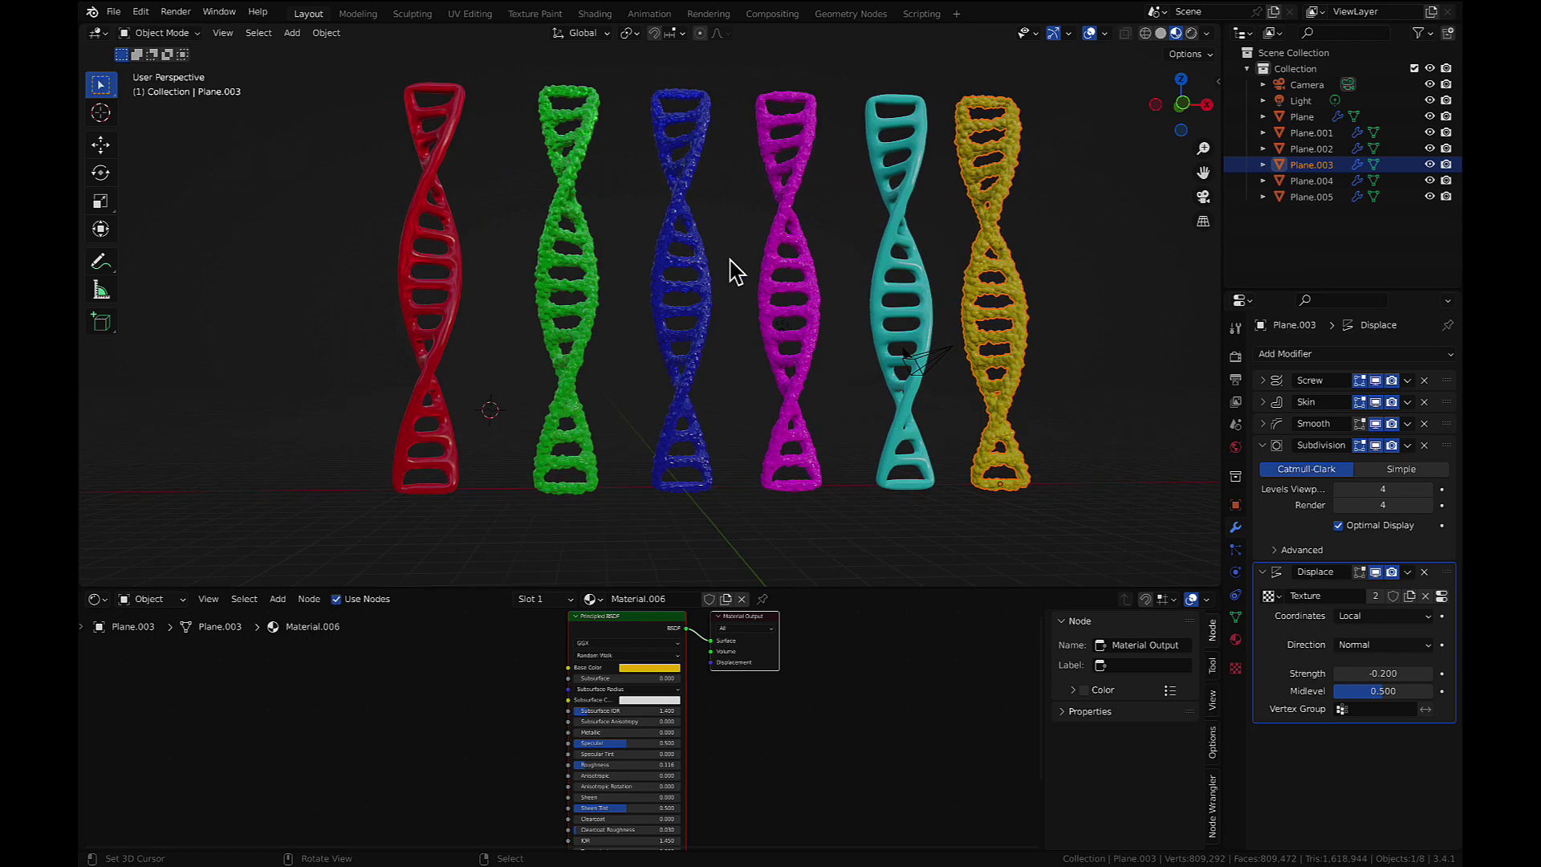
middle_drag(732, 271, 732, 270)
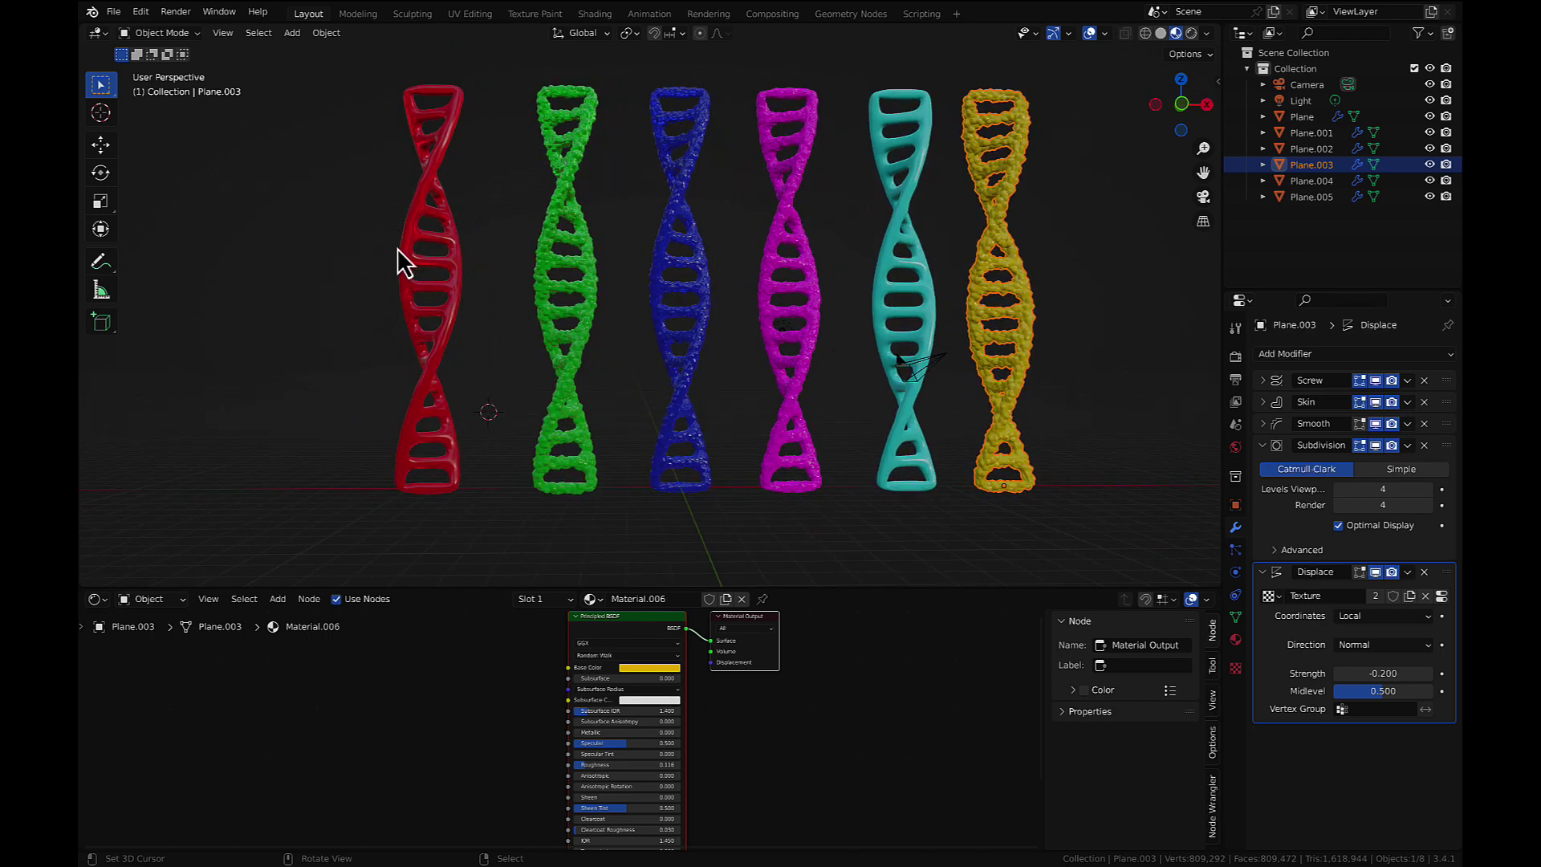
click(1191, 34)
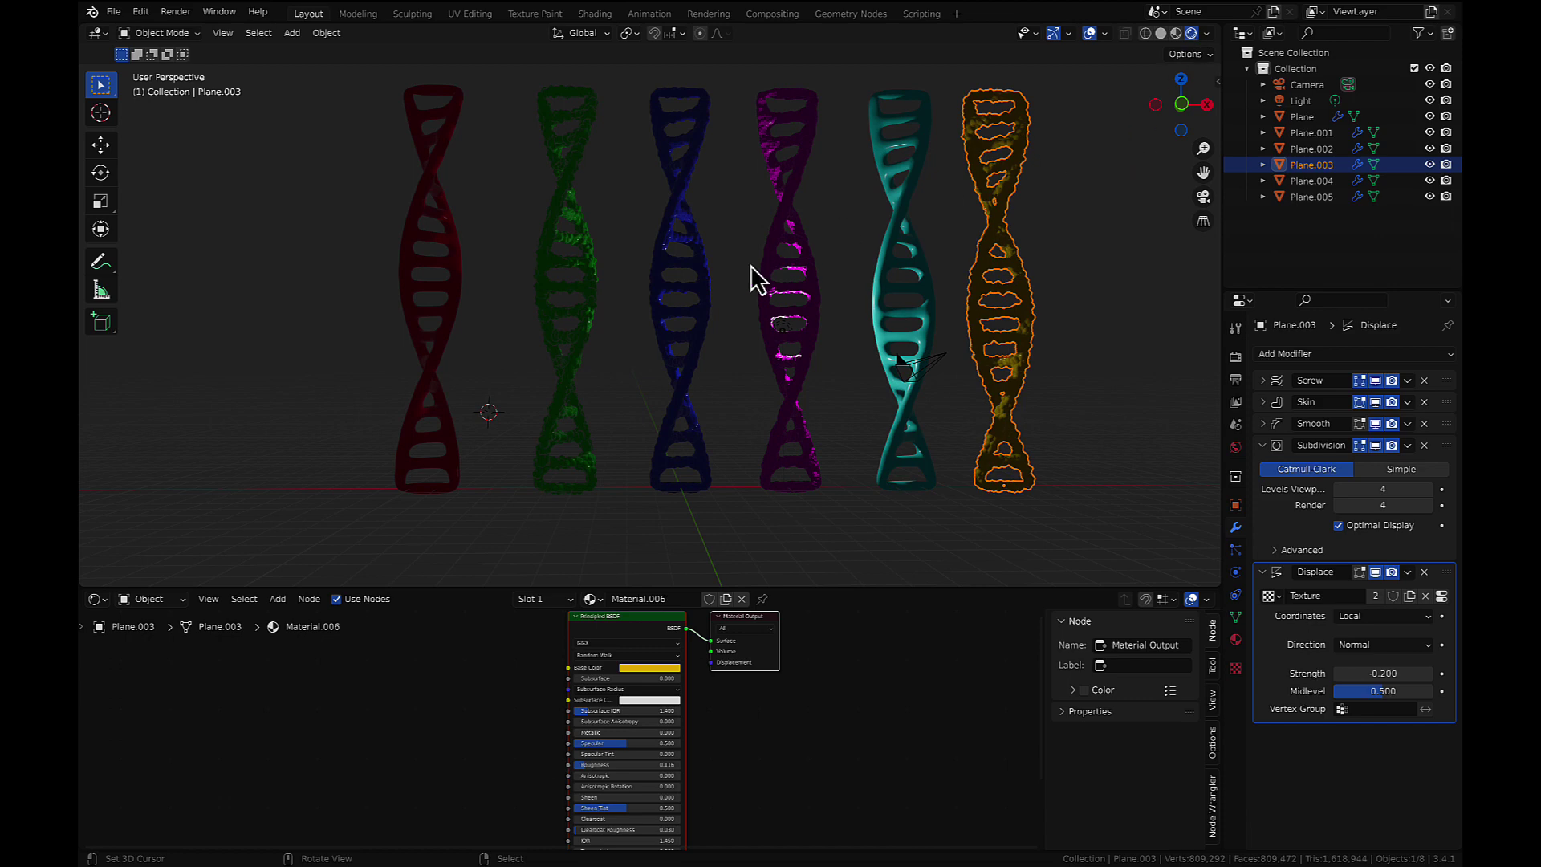
scroll(751, 265, right, 15)
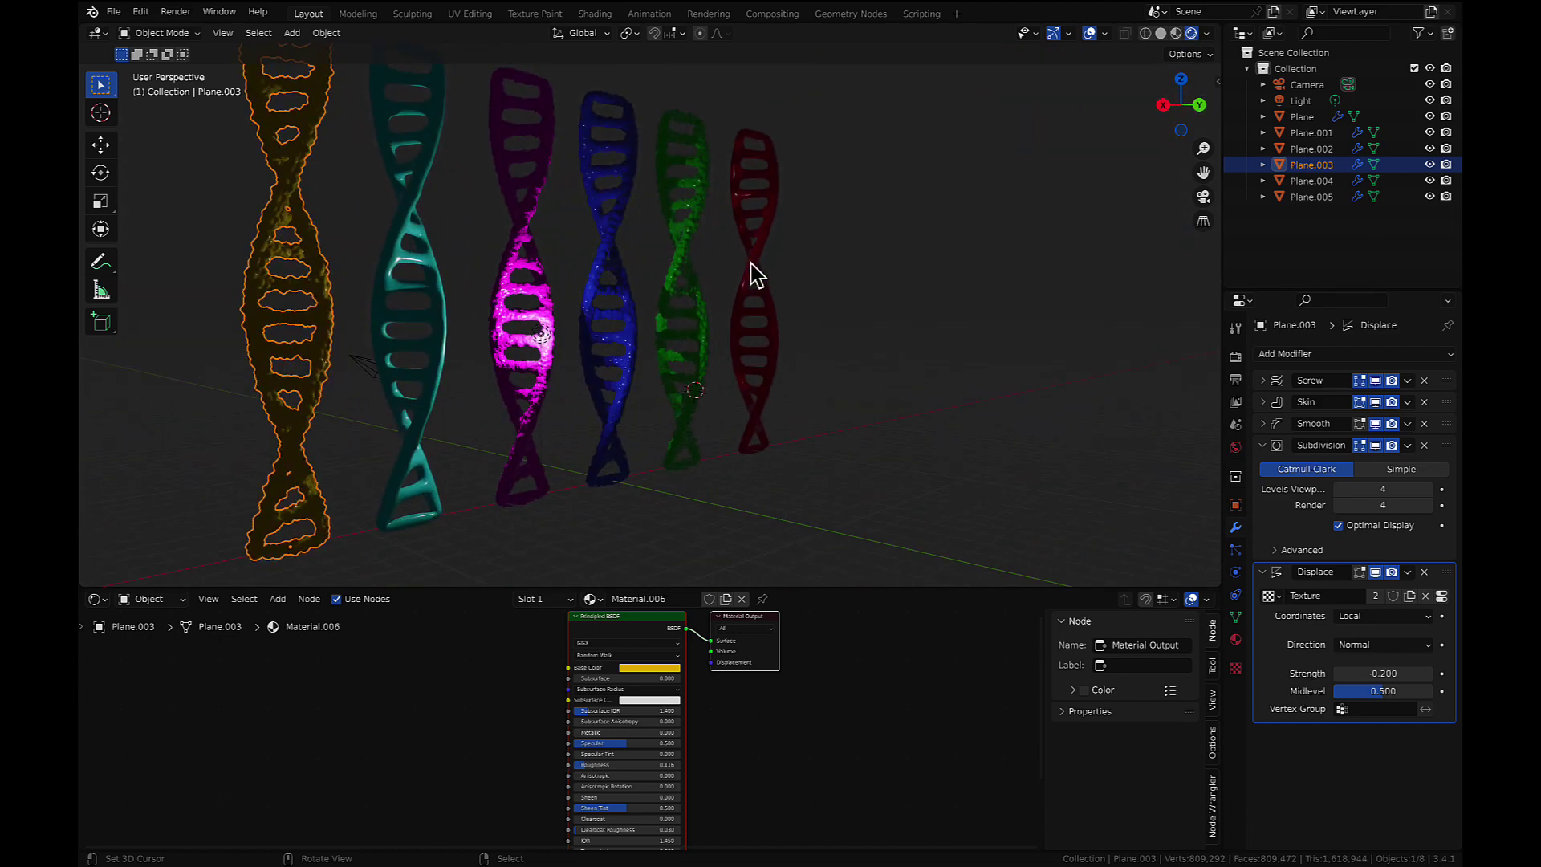
scroll(751, 265, right, 2)
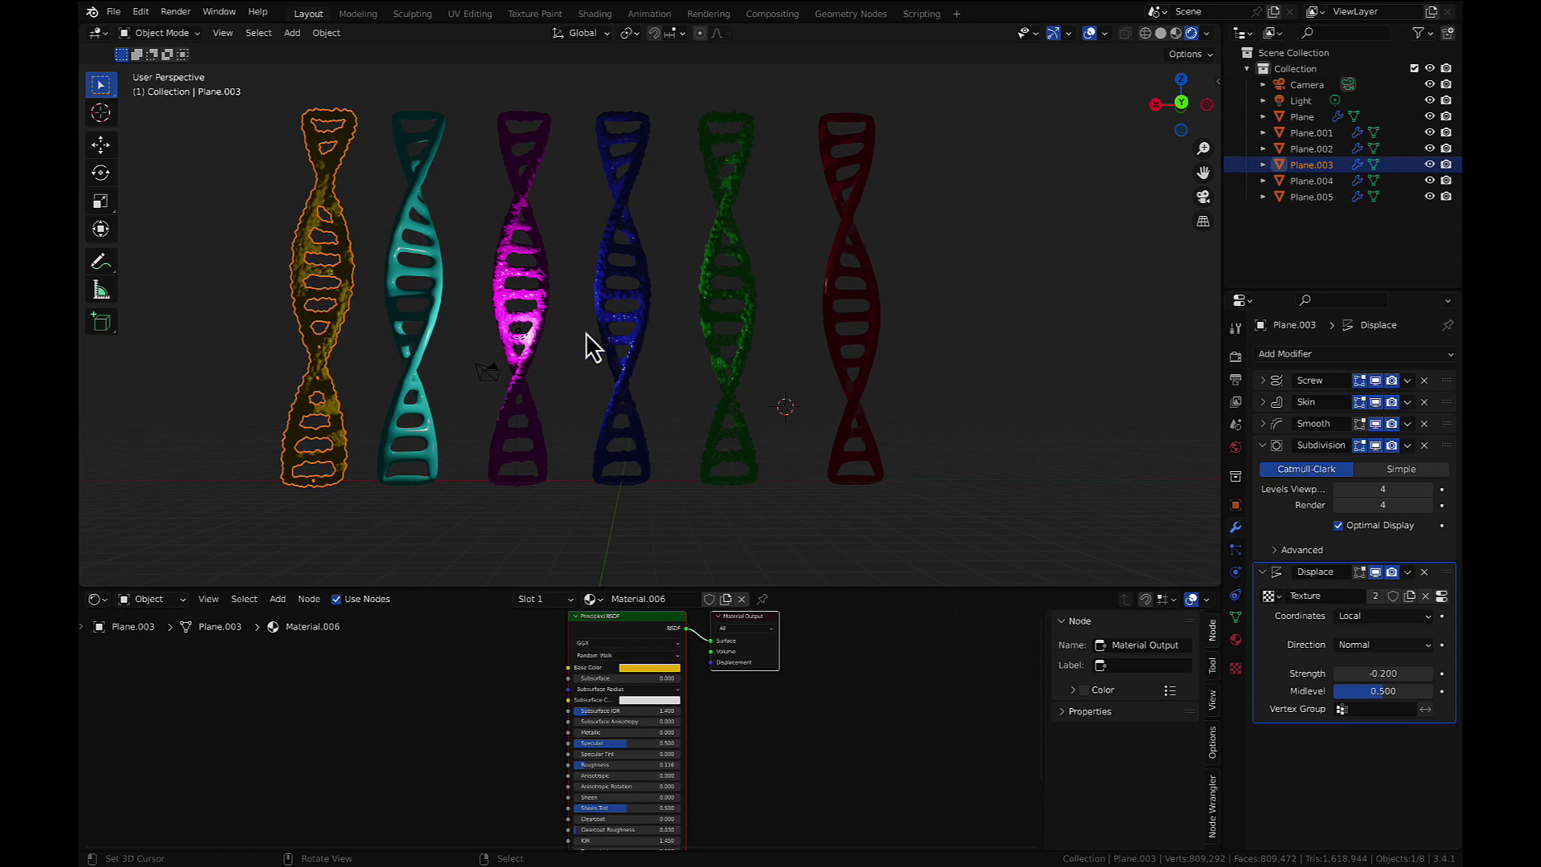
- Deselect the yellow strand, select the light near the magenta strand and move it
click(462, 373)
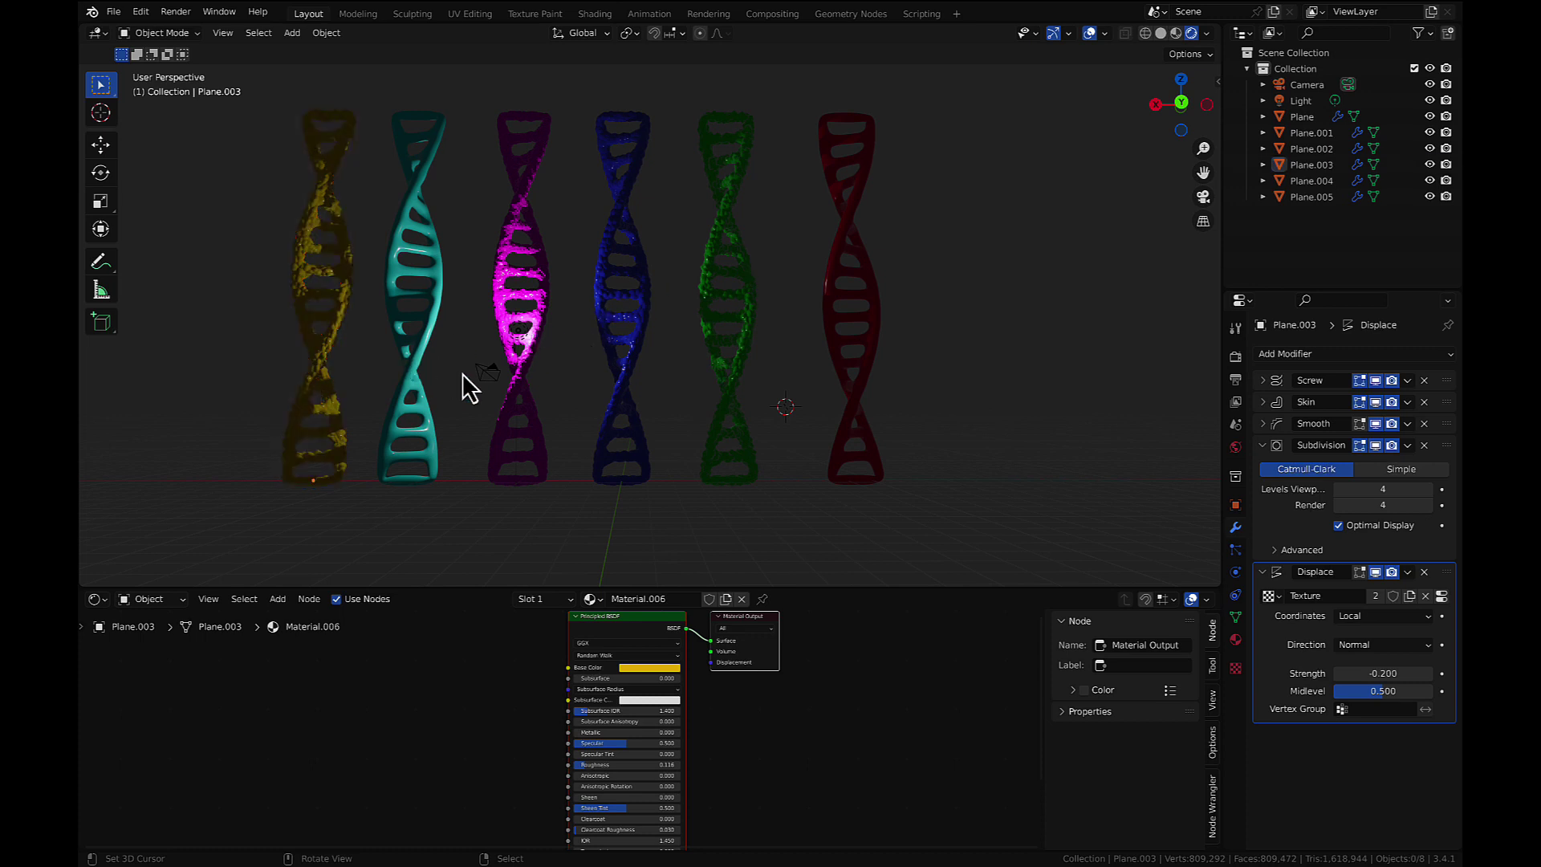
click(519, 335)
key(g)
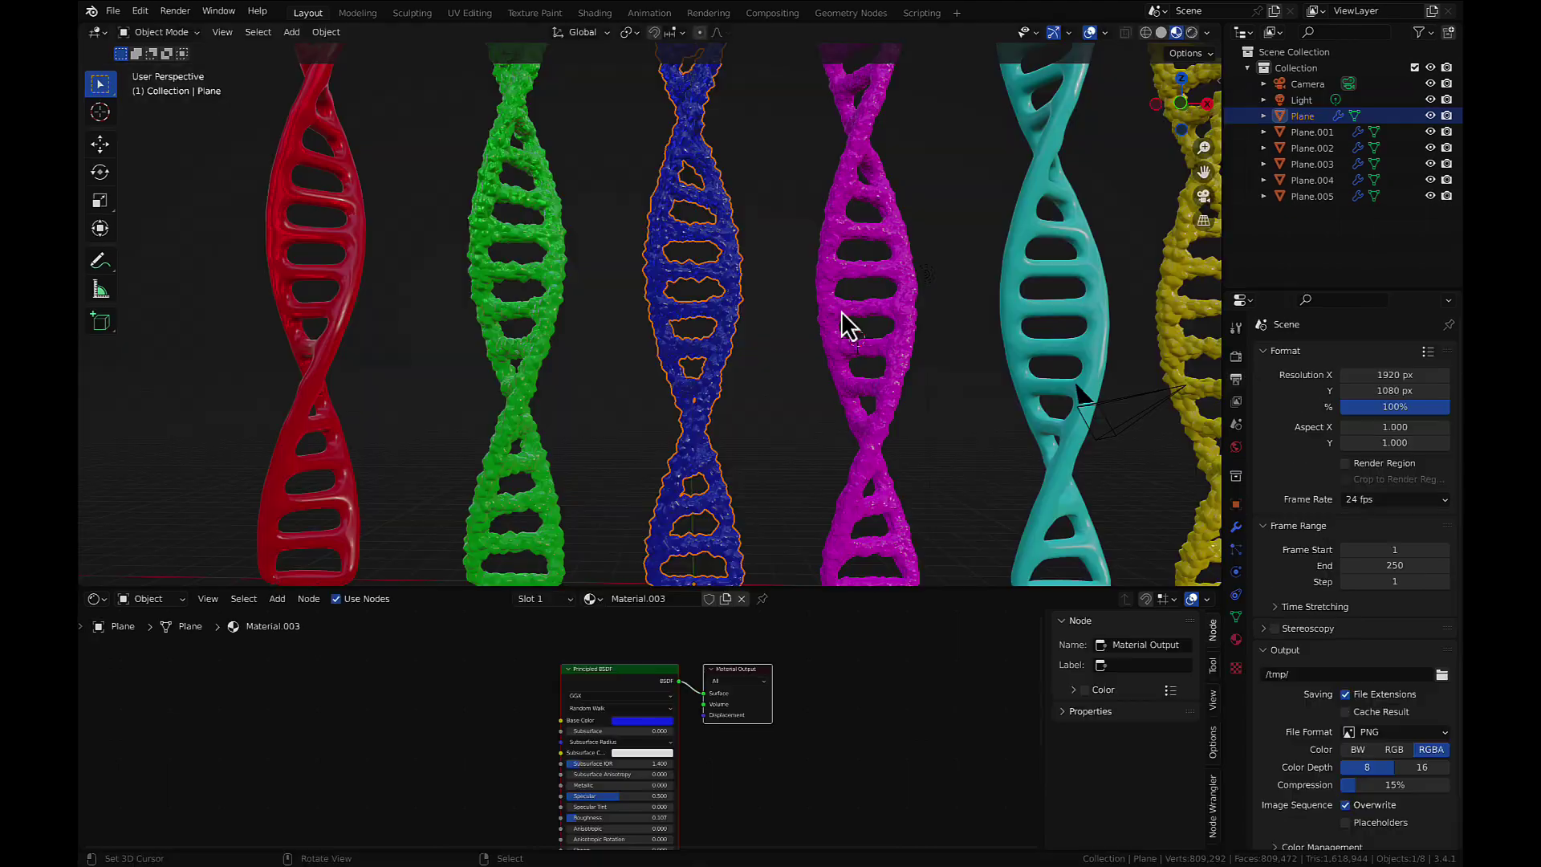
- Examine the six colored strands from the front and the back in material preview
scroll(848, 325, down, 6)
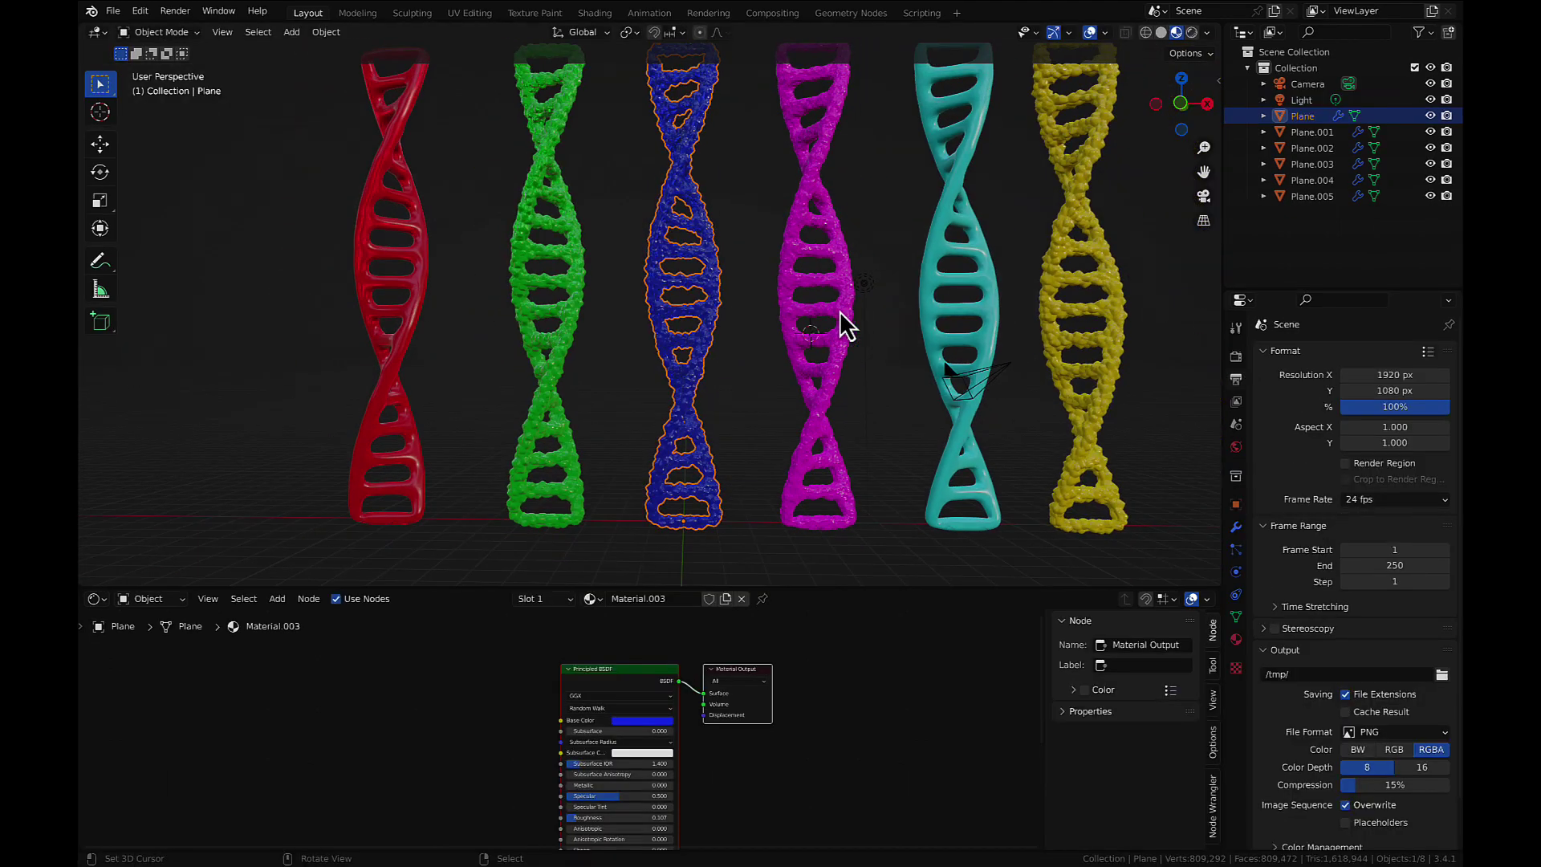
scroll(840, 311, right, 10)
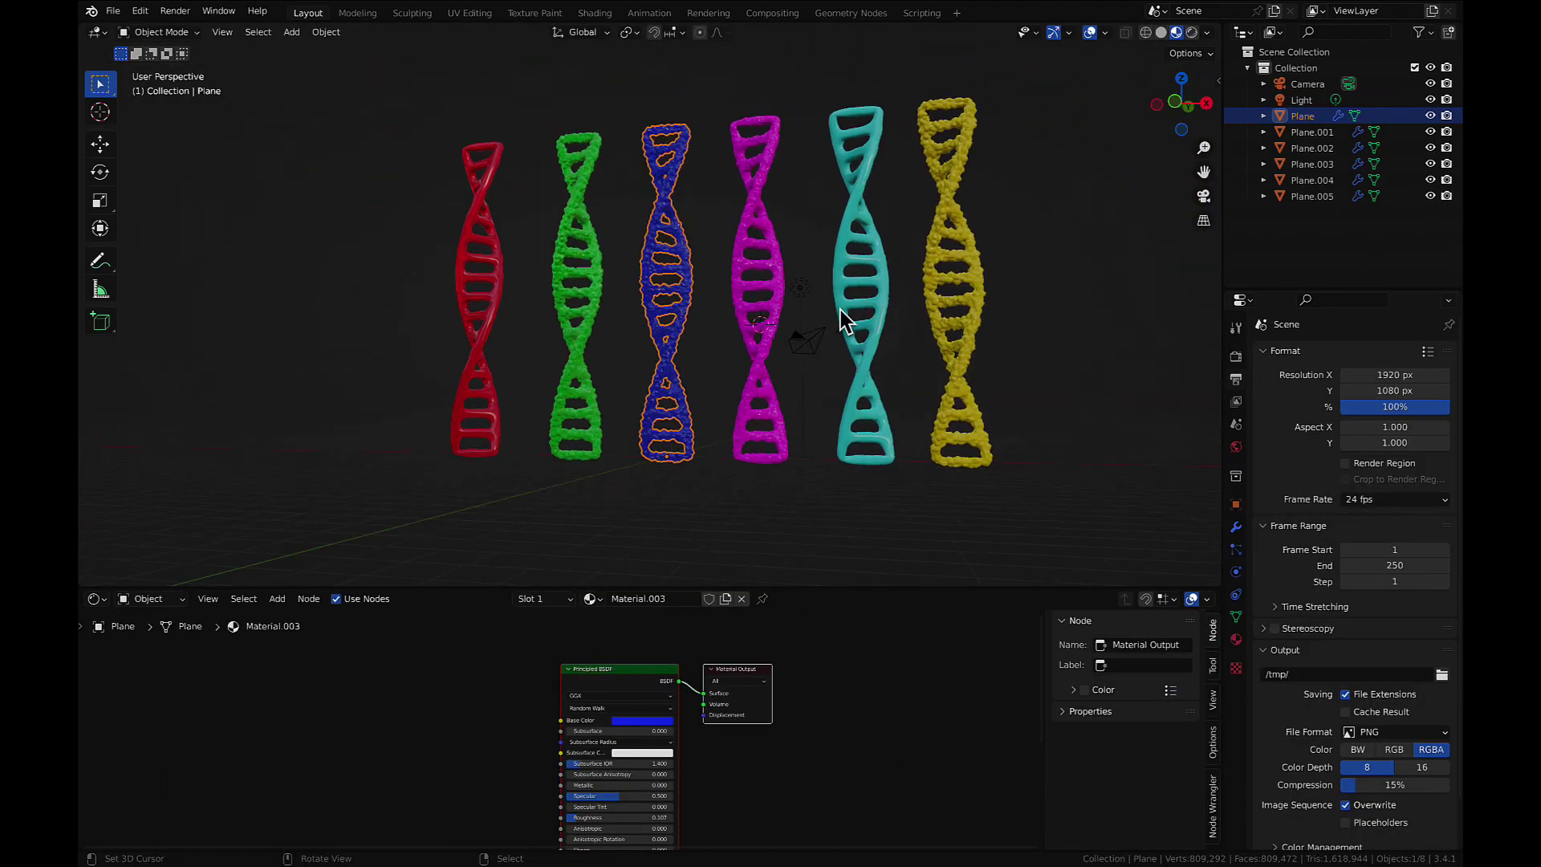
scroll(840, 320, right, 8)
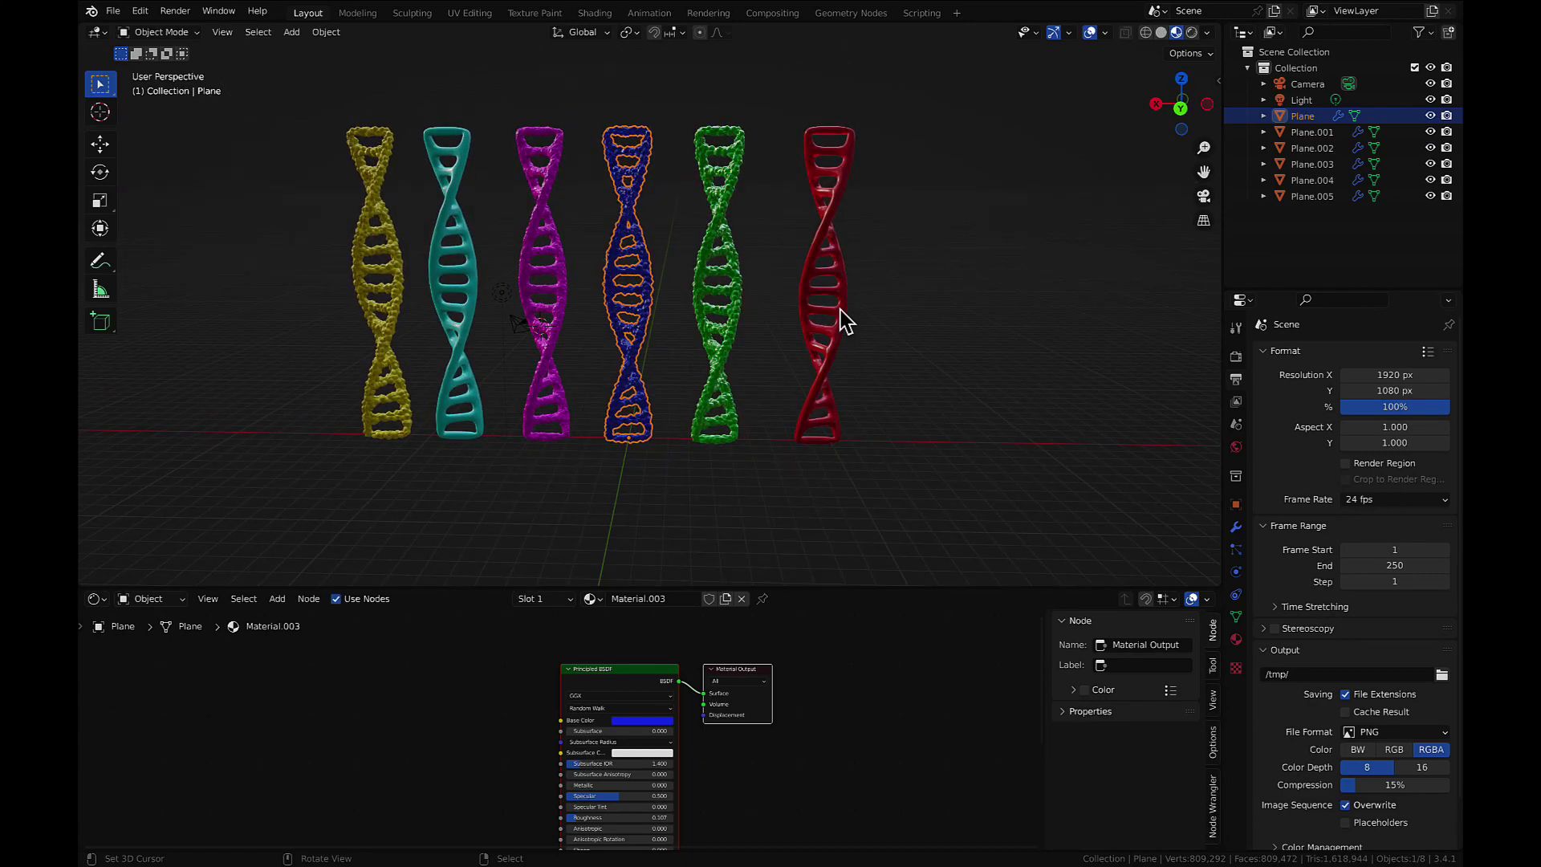
scroll(842, 319, right, 10)
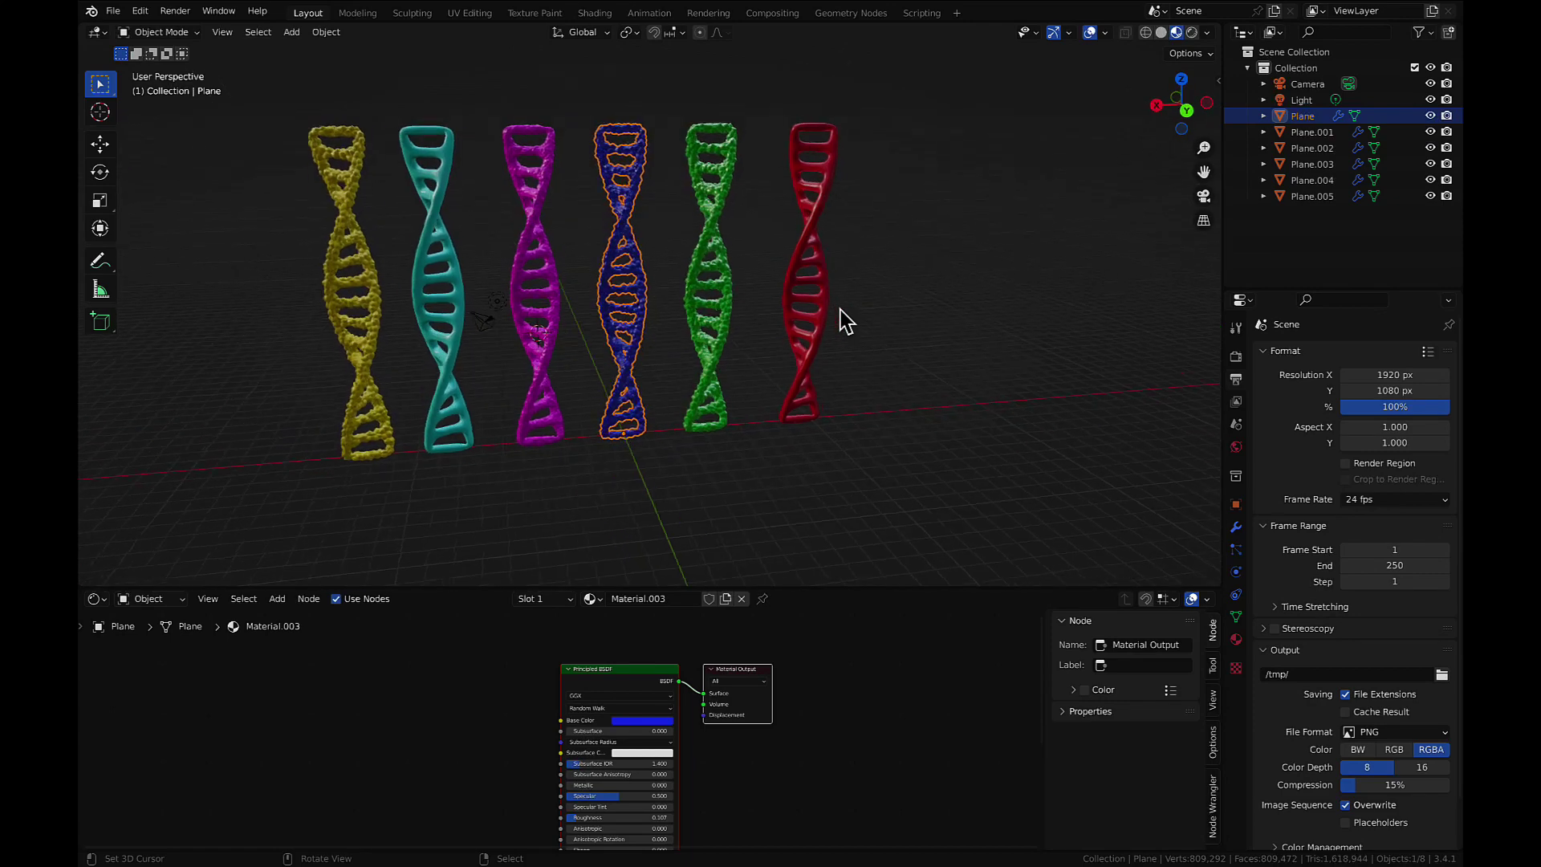
scroll(840, 319, right, 5)
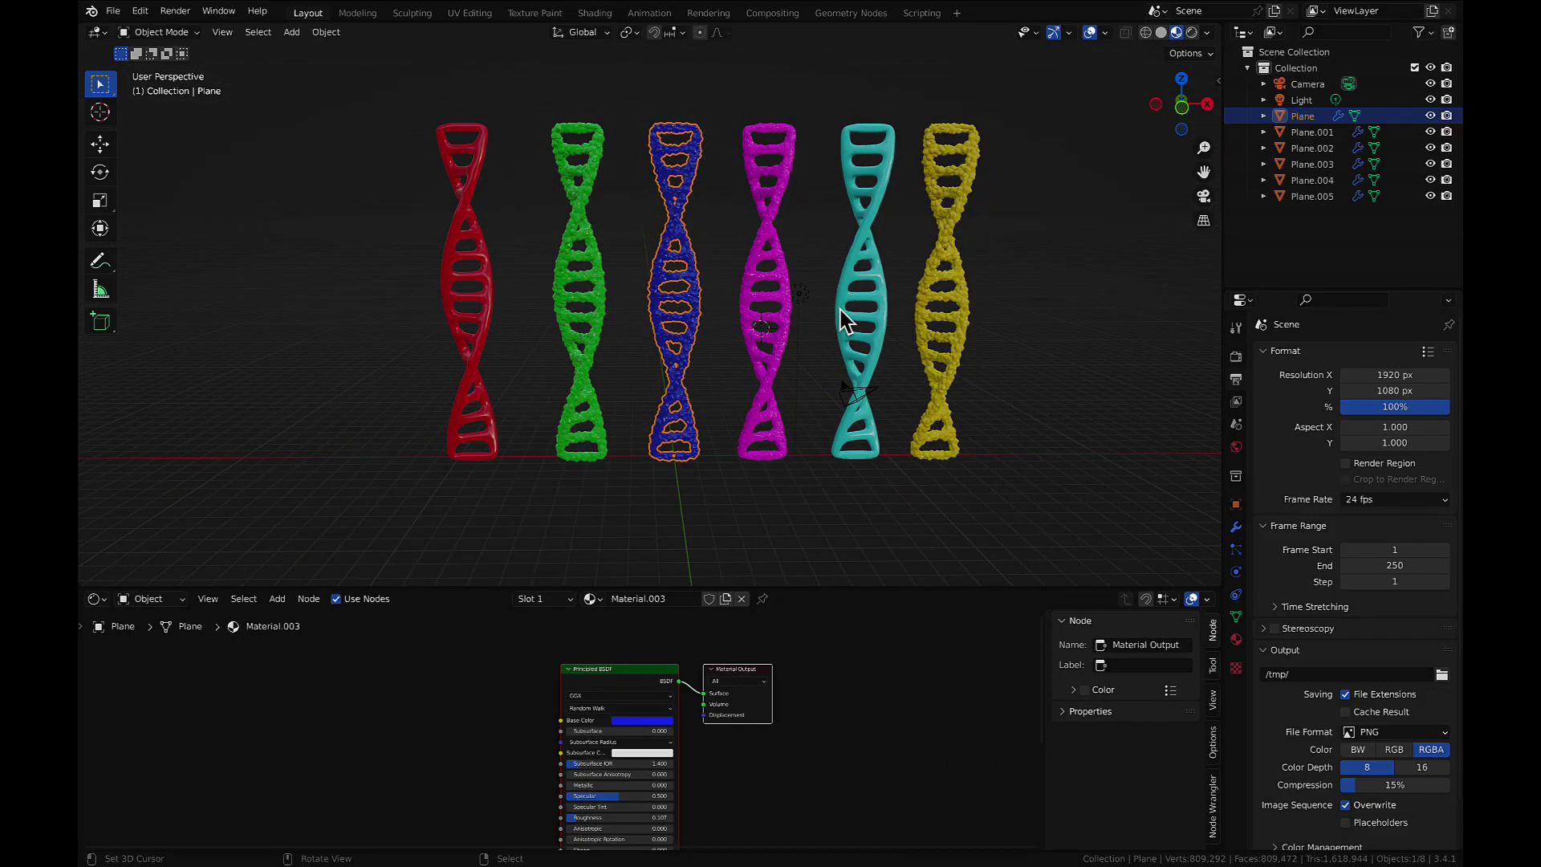
scroll(841, 320, right, 5)
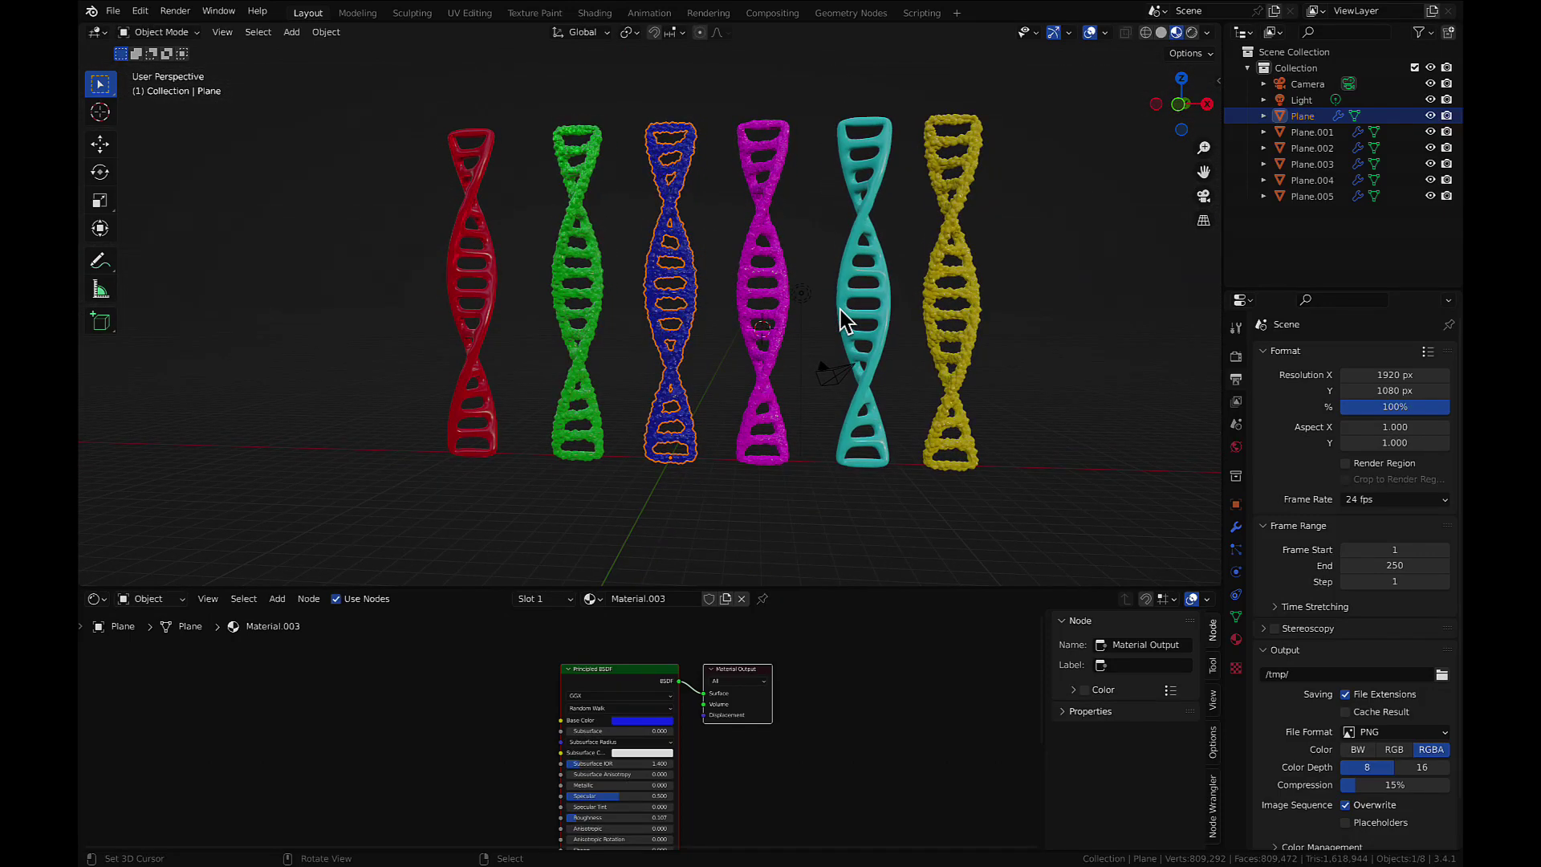